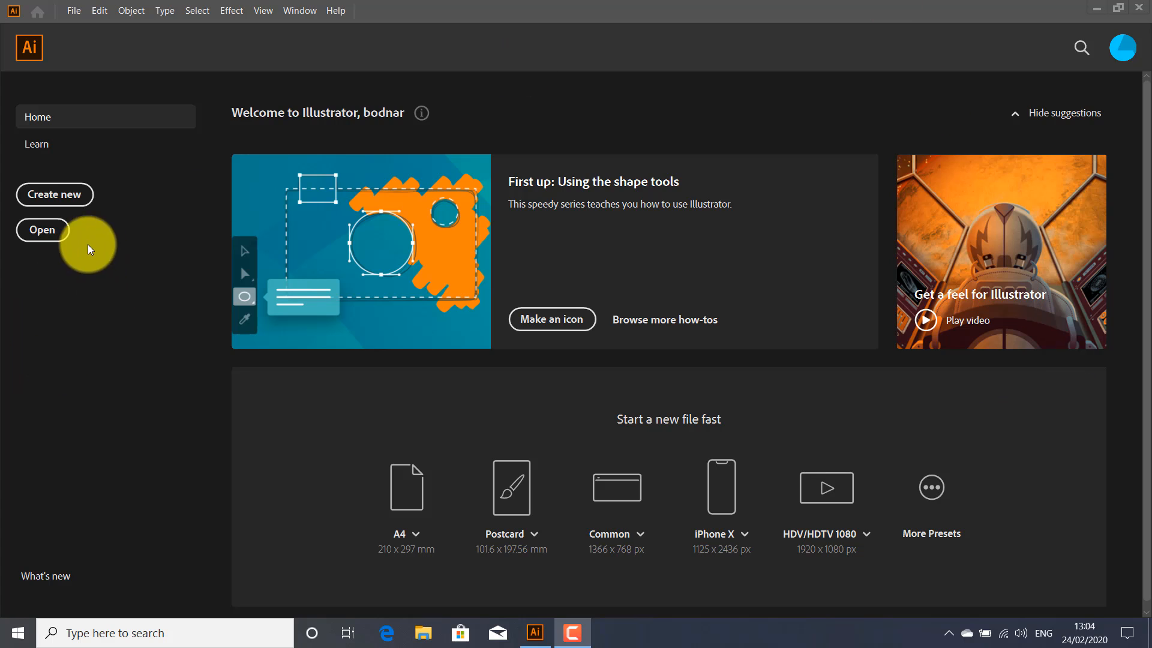
Create a new print document from the A4 preset, 210 x 297 mm
click(47, 201)
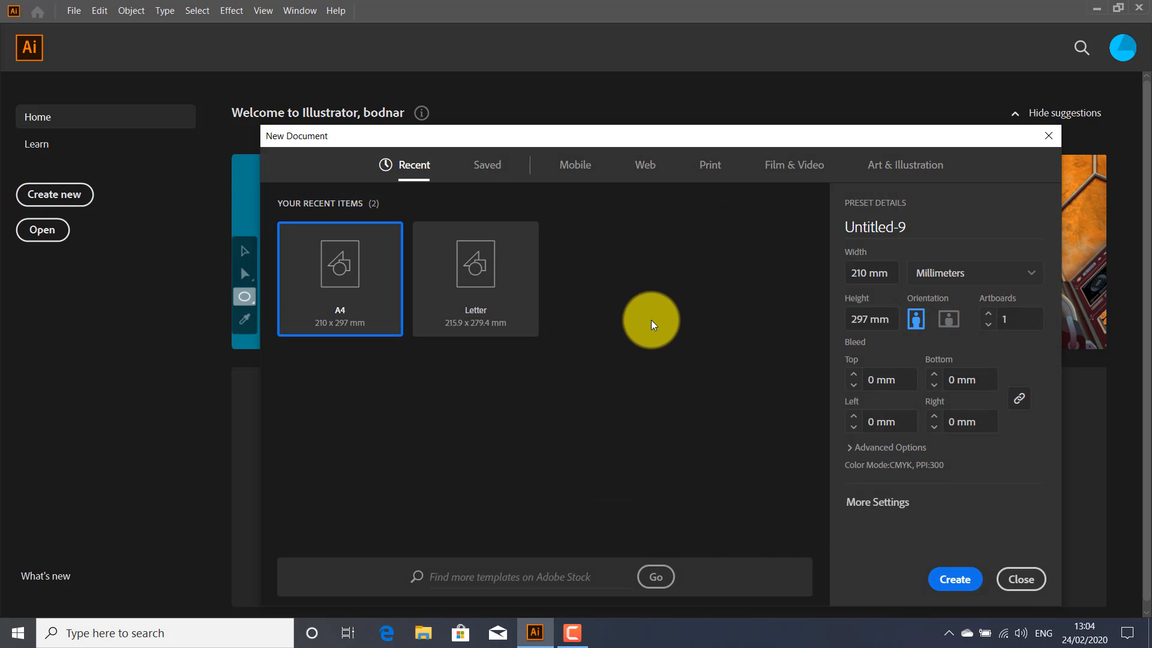
click(708, 164)
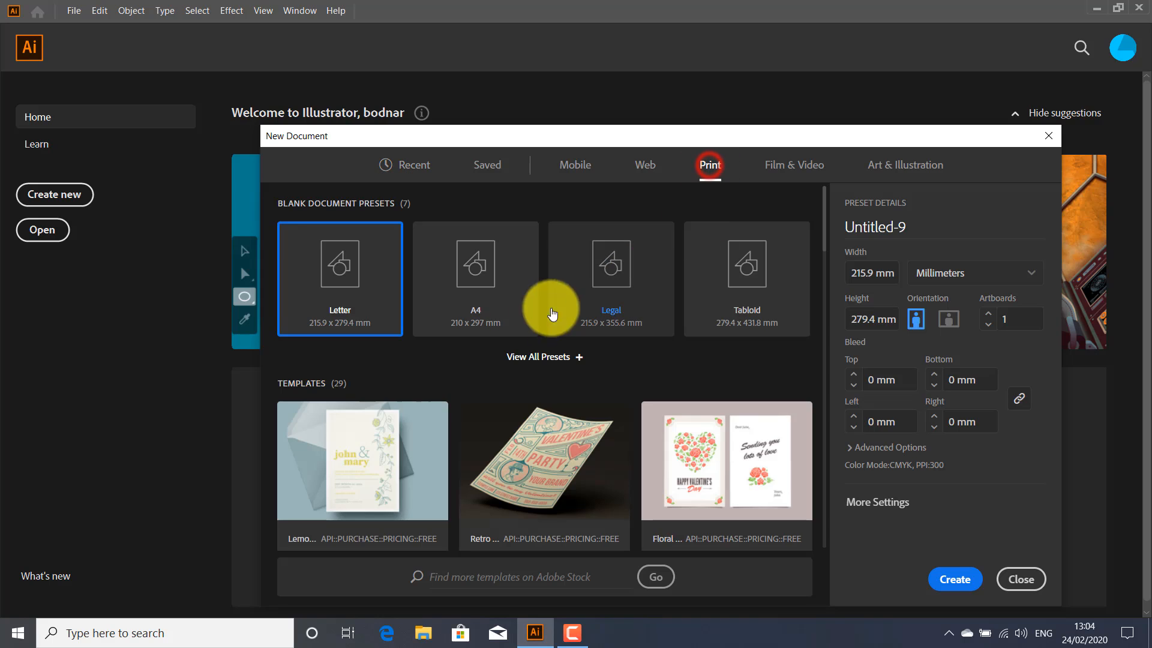
click(483, 300)
click(955, 580)
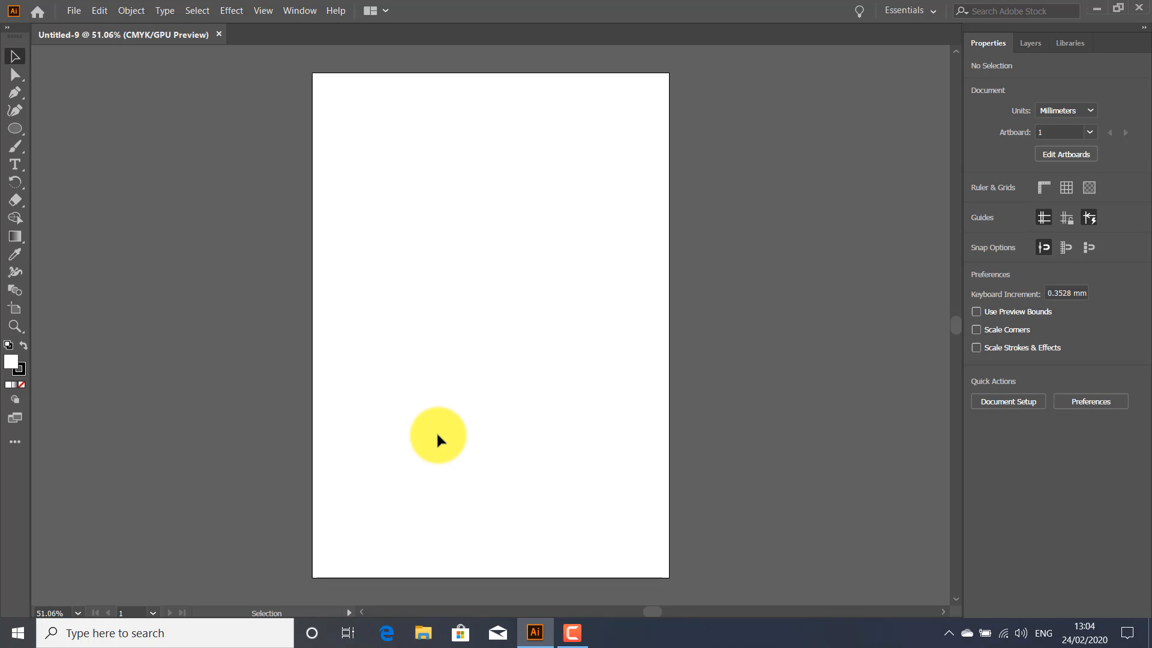
click(571, 635)
click(960, 571)
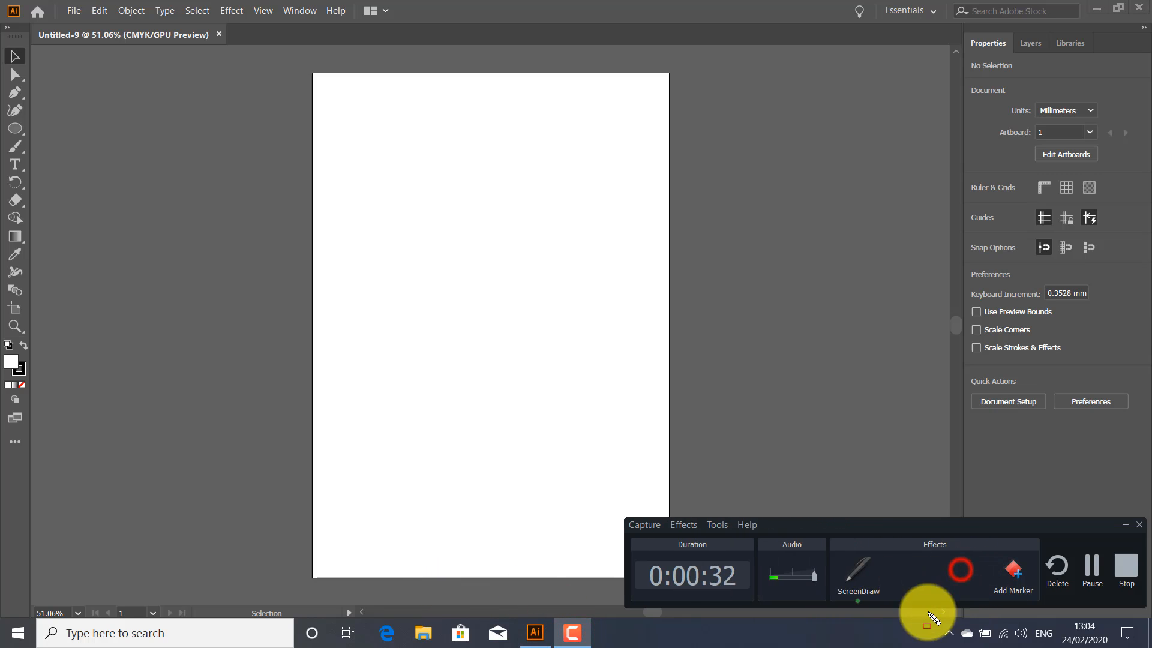
click(841, 577)
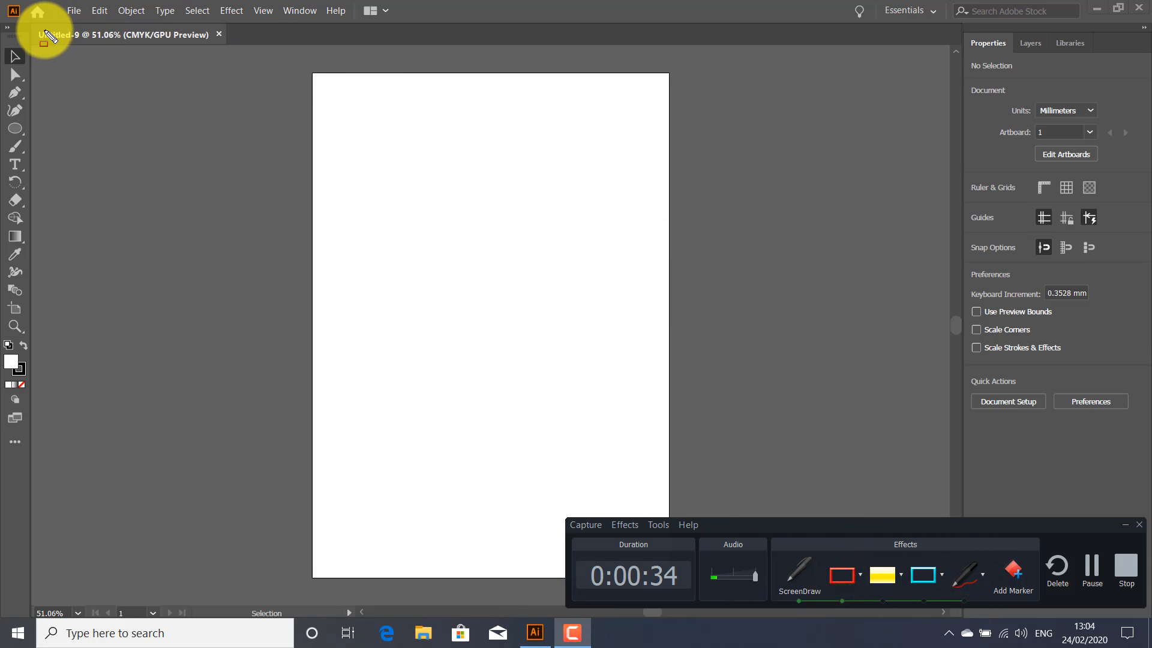
drag(33, 27, 980, 608)
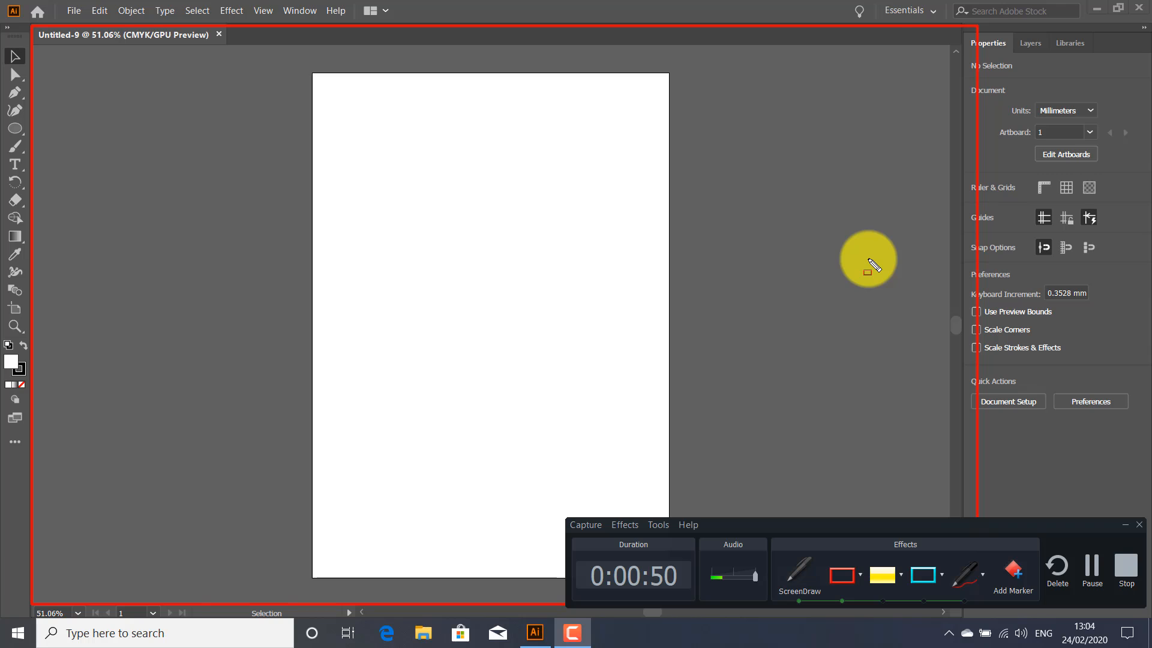
key(Escape)
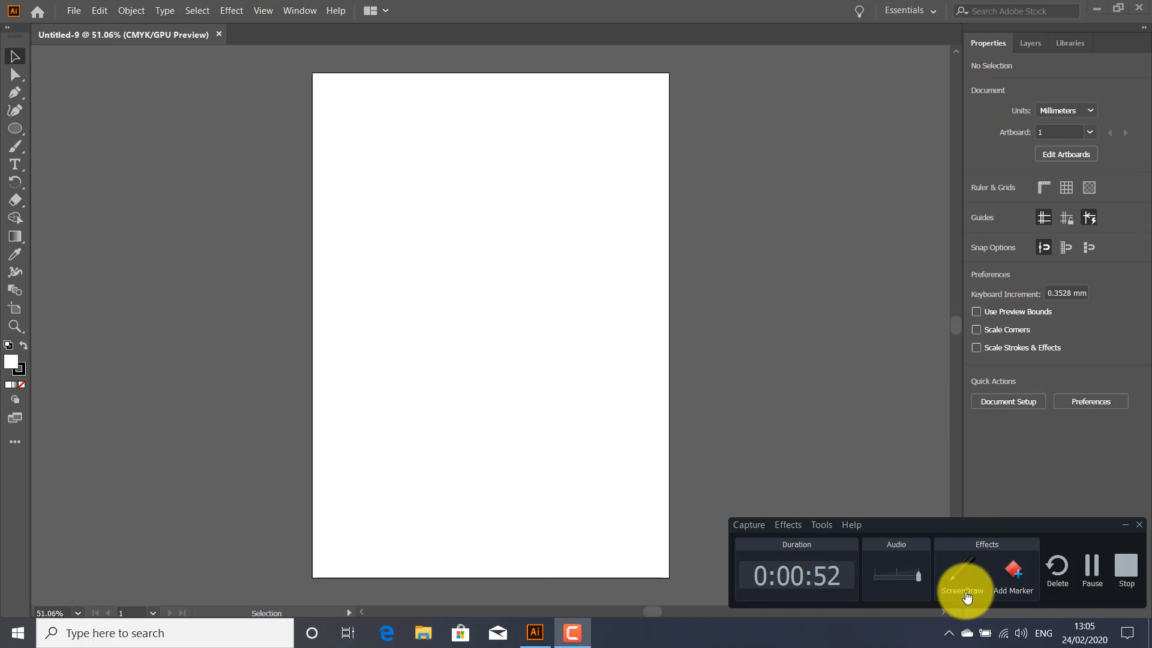
click(964, 594)
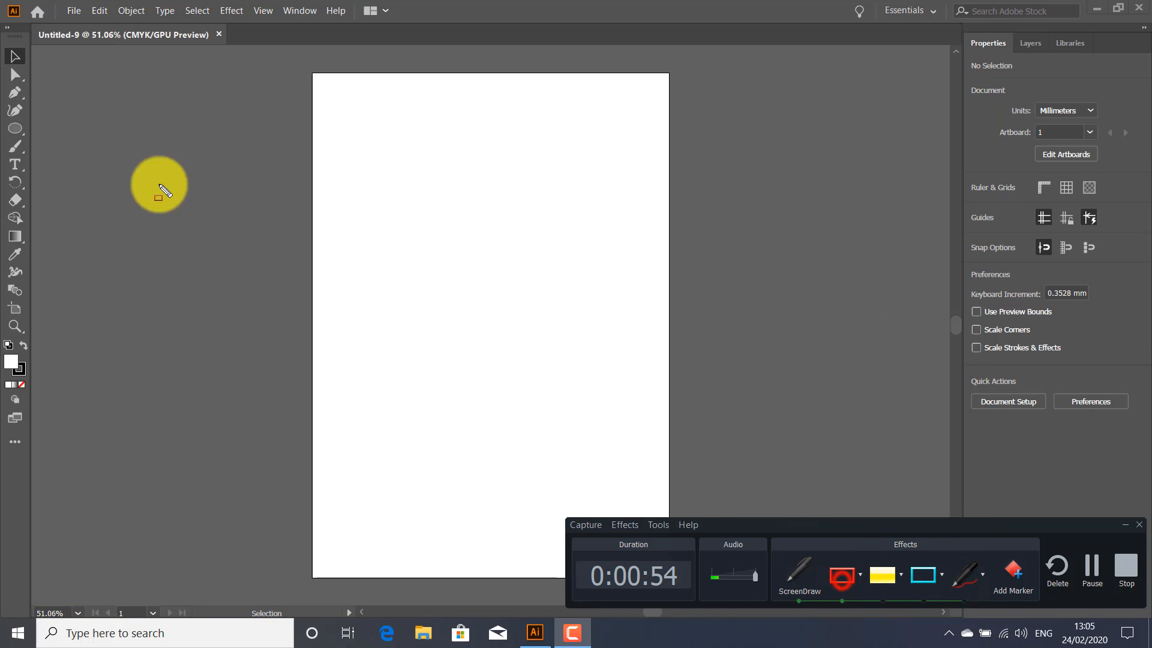
mouse_move(10, 18)
mouse_down()
mouse_move(6, 426)
mouse_move(31, 459)
mouse_up()
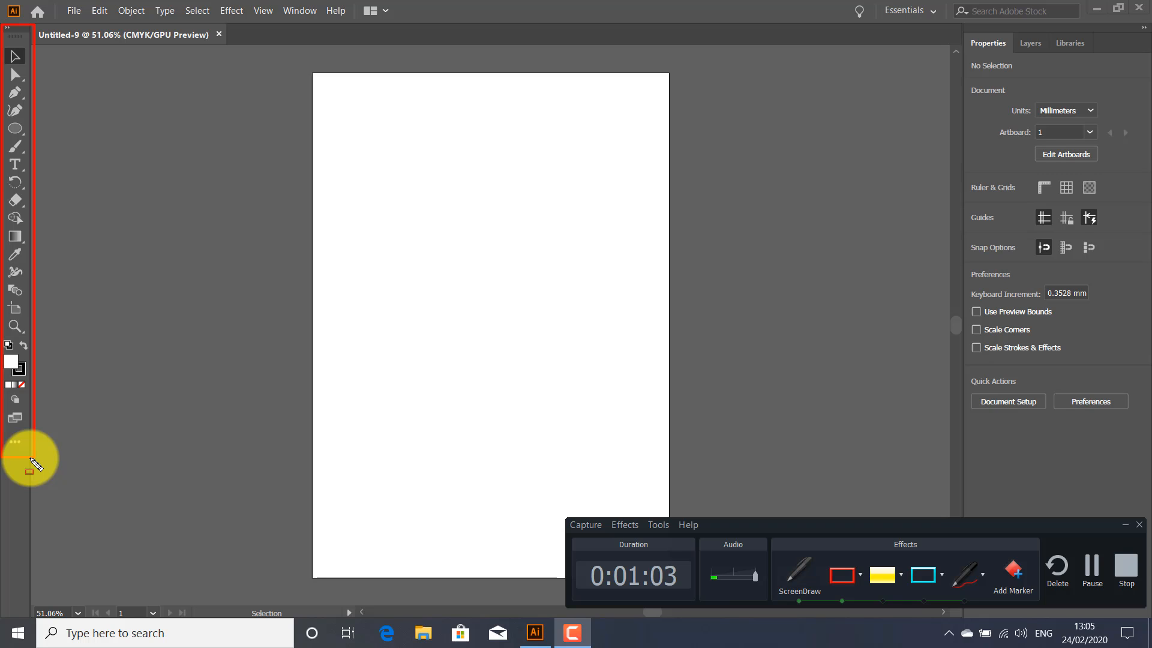
key(Escape)
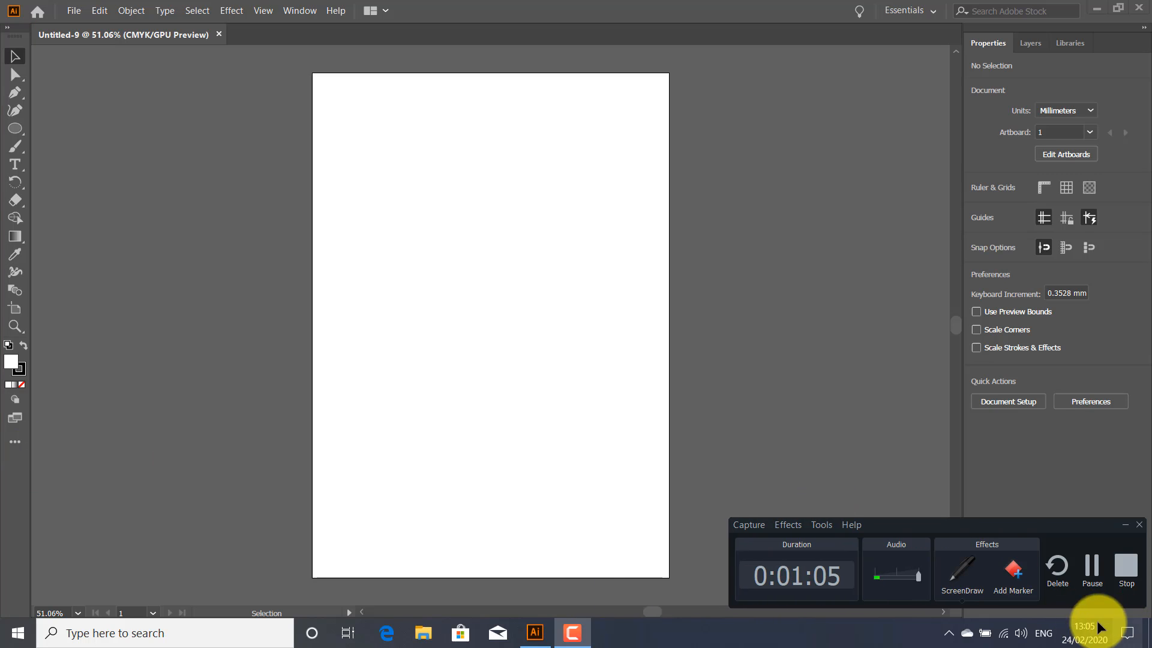
click(957, 571)
drag(966, 30, 1149, 485)
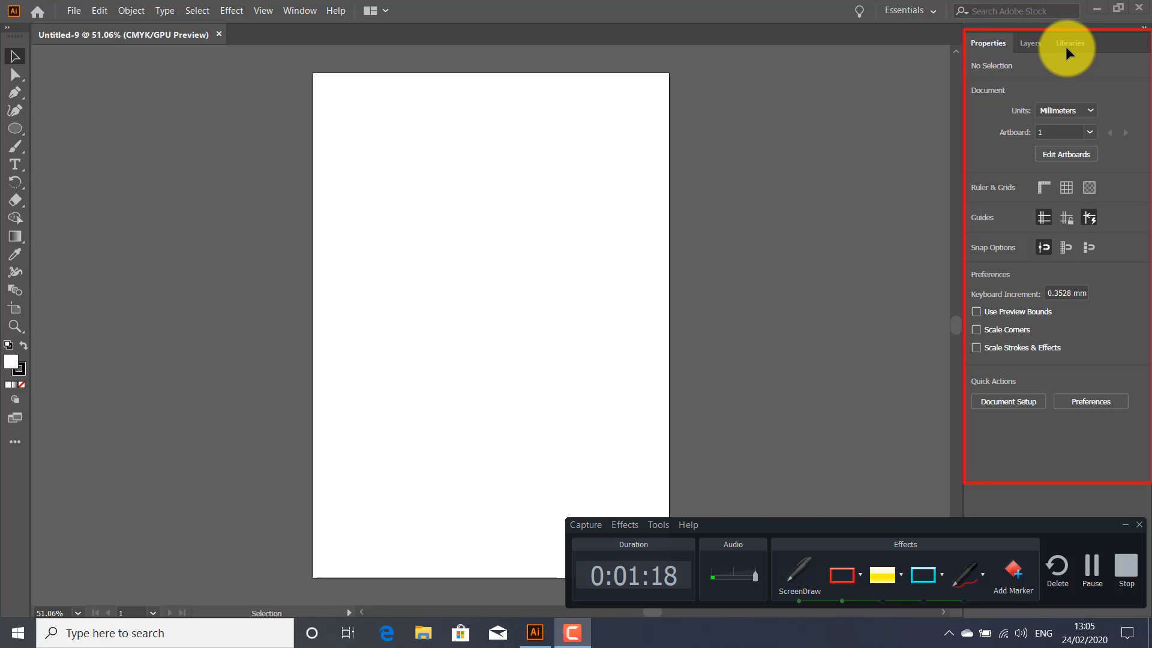
key(Escape)
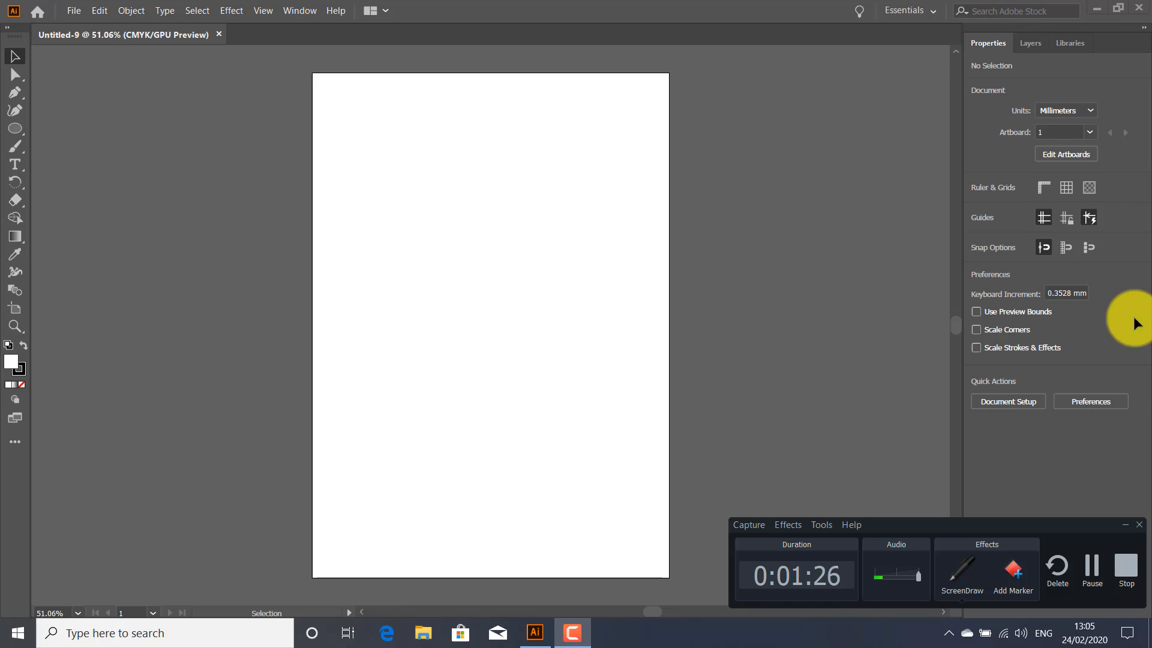
View the document's layers and the libraries, and return to the document properties
click(1032, 43)
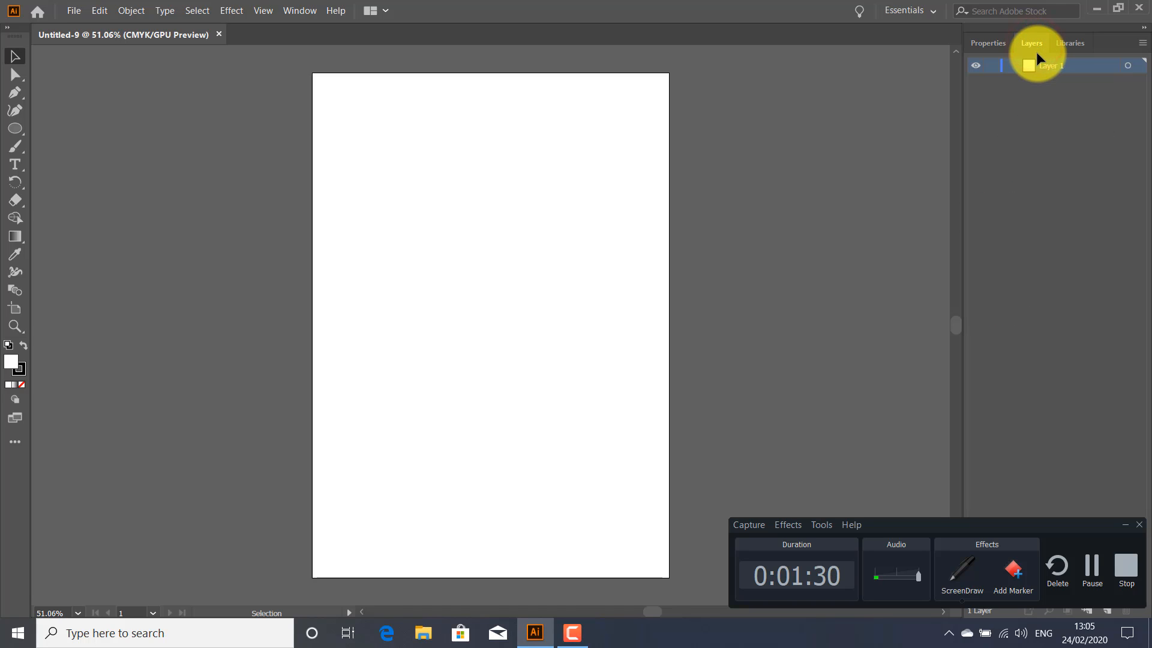
click(1072, 41)
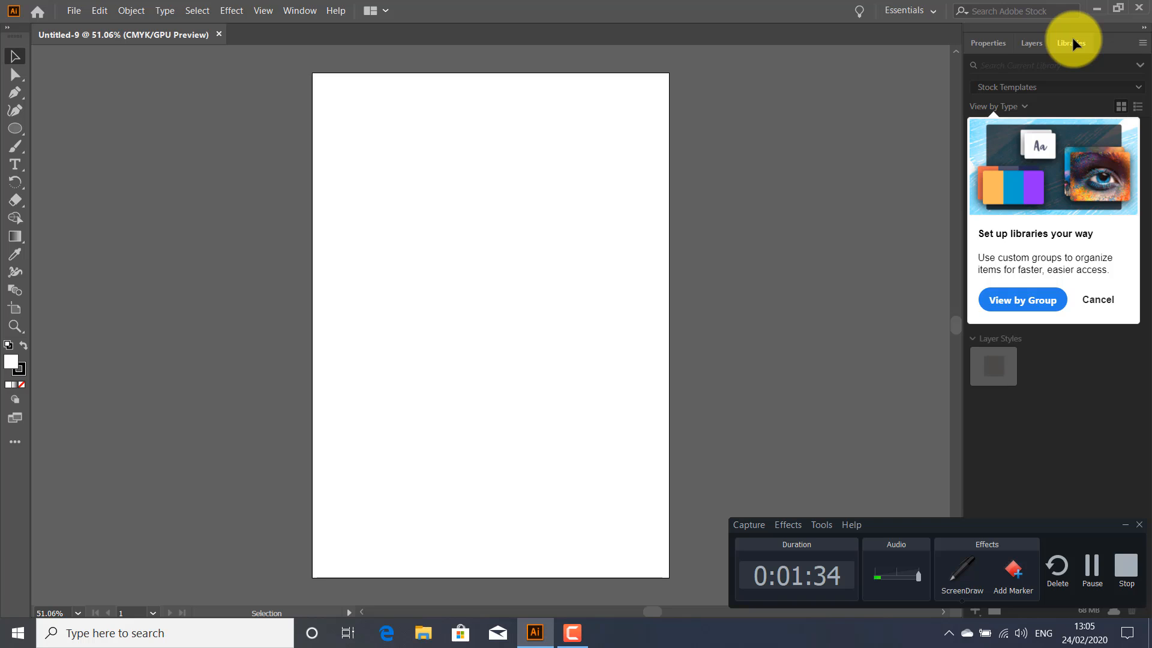
click(984, 42)
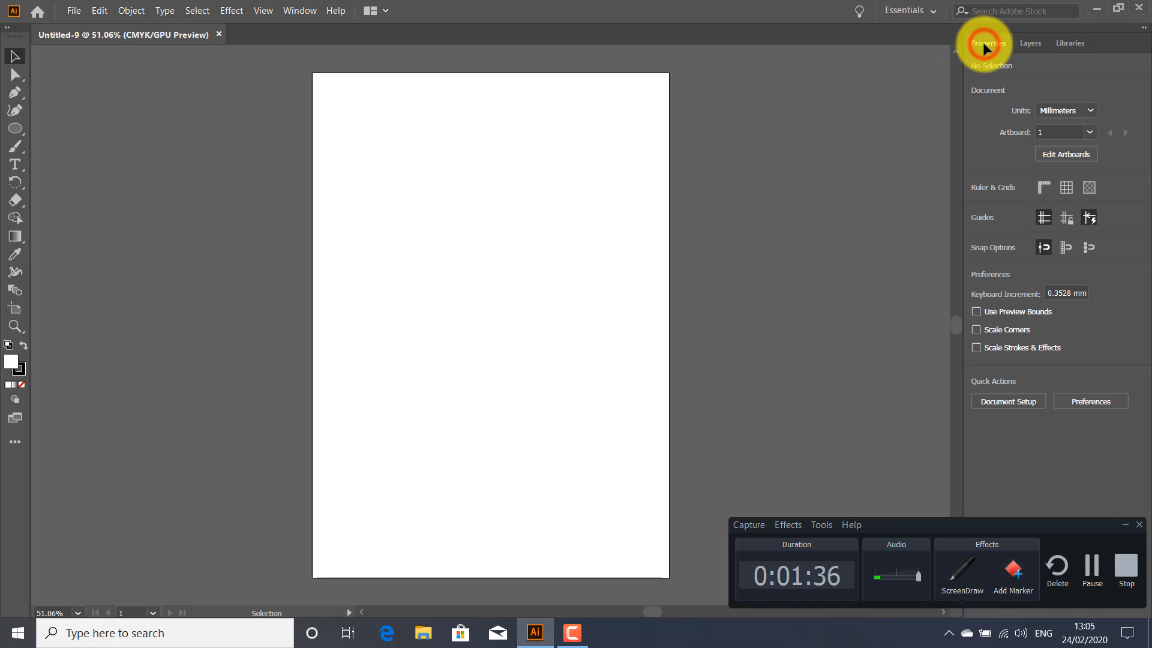
click(957, 573)
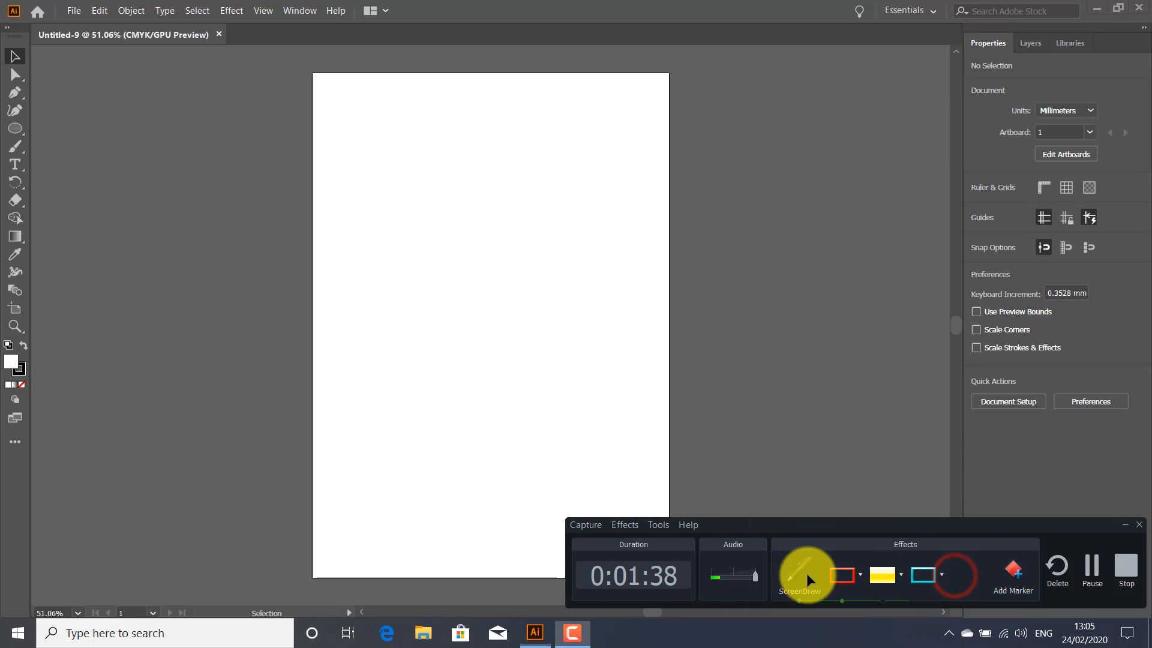
click(840, 574)
mouse_move(63, 2)
mouse_down()
mouse_move(149, 38)
mouse_move(435, 22)
mouse_up()
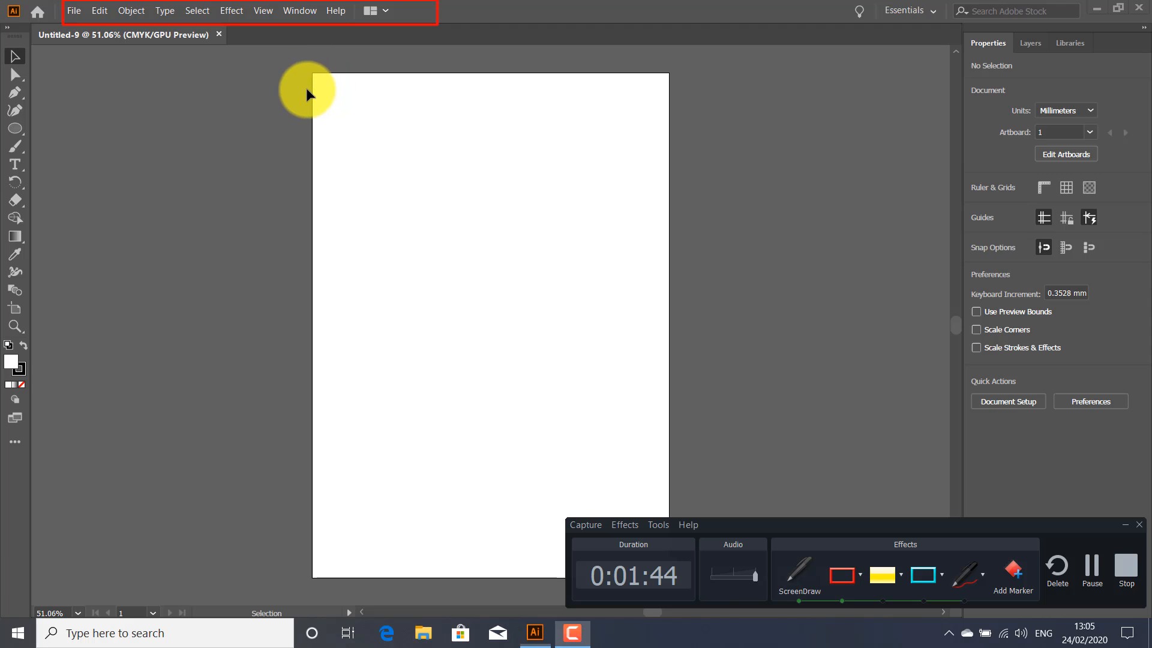
key(Escape)
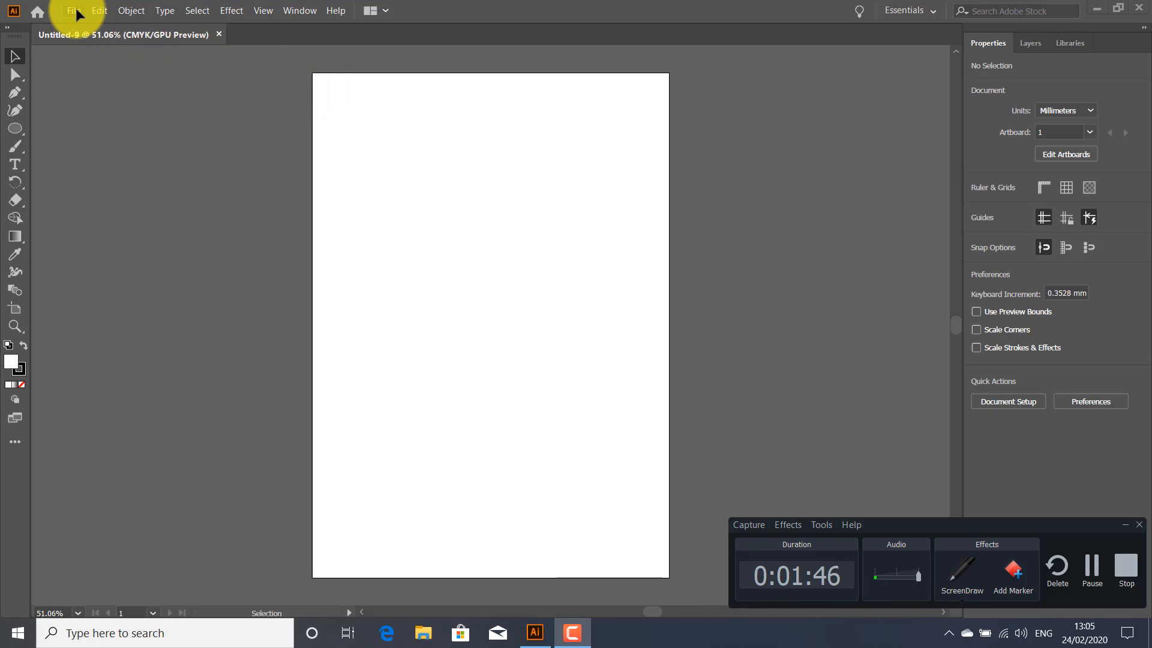
View the New Document dialog and close it without creating a document
click(74, 10)
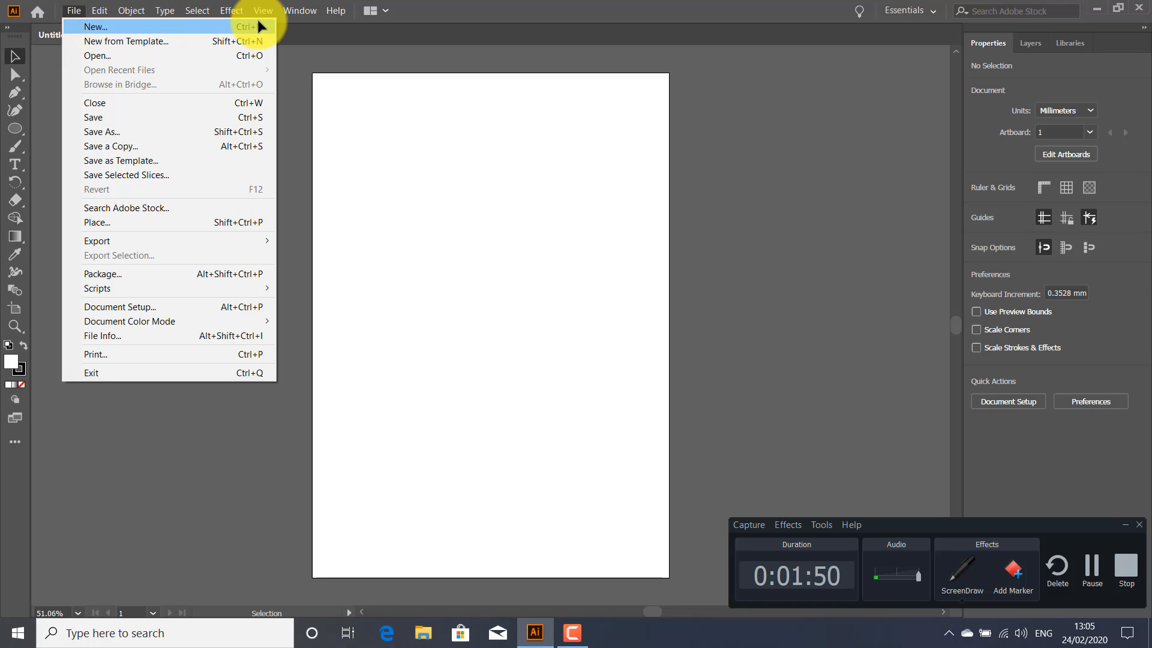
click(98, 24)
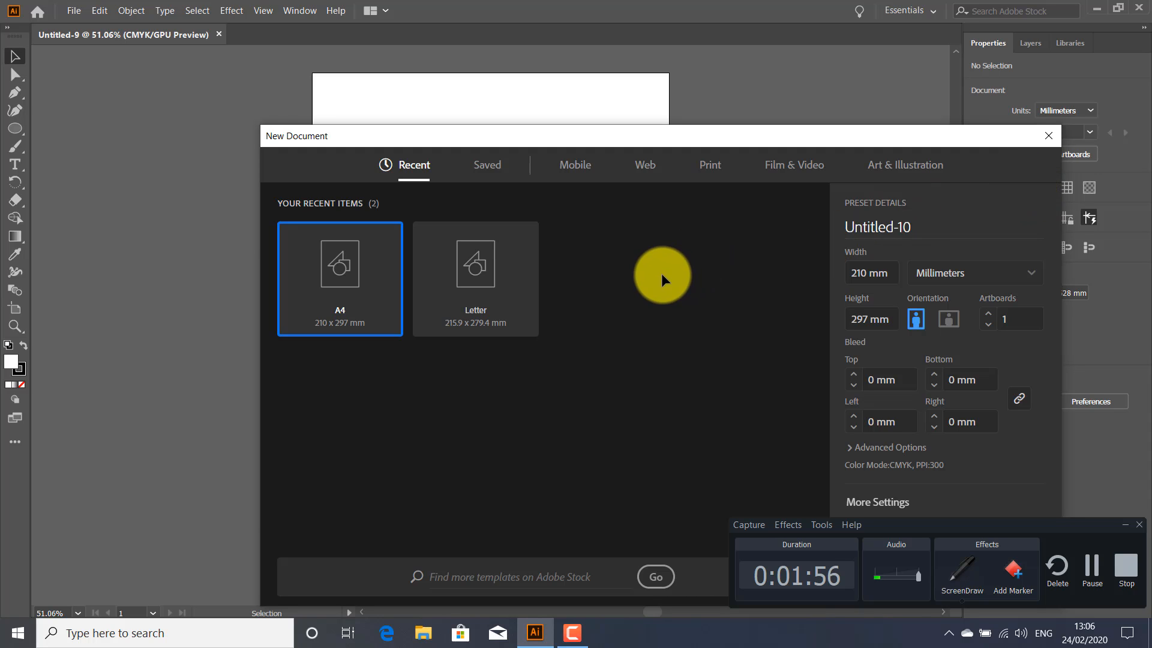
click(1049, 132)
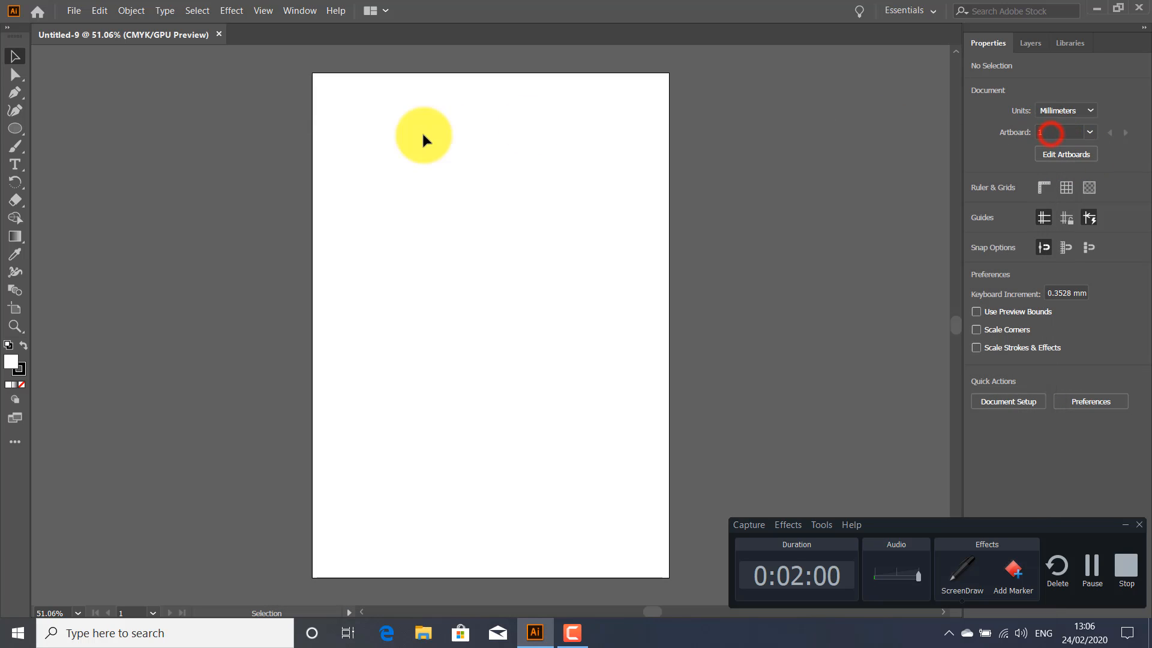
View the Open dialog for existing files in the Documents folder and close it without opening a file
click(75, 10)
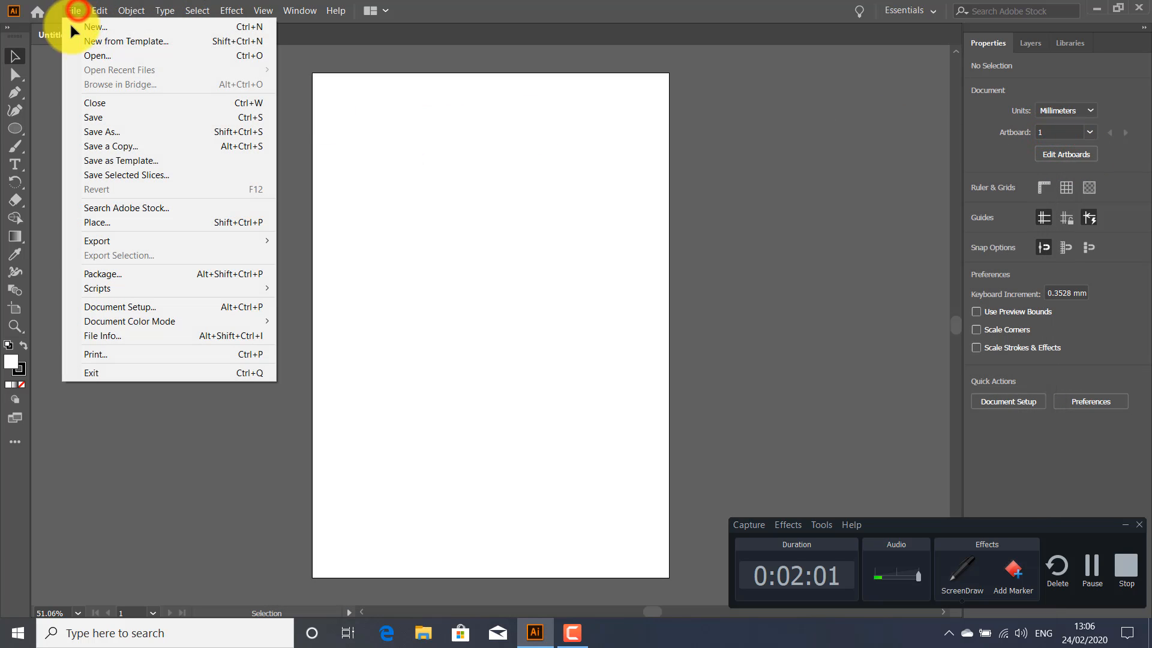
click(88, 56)
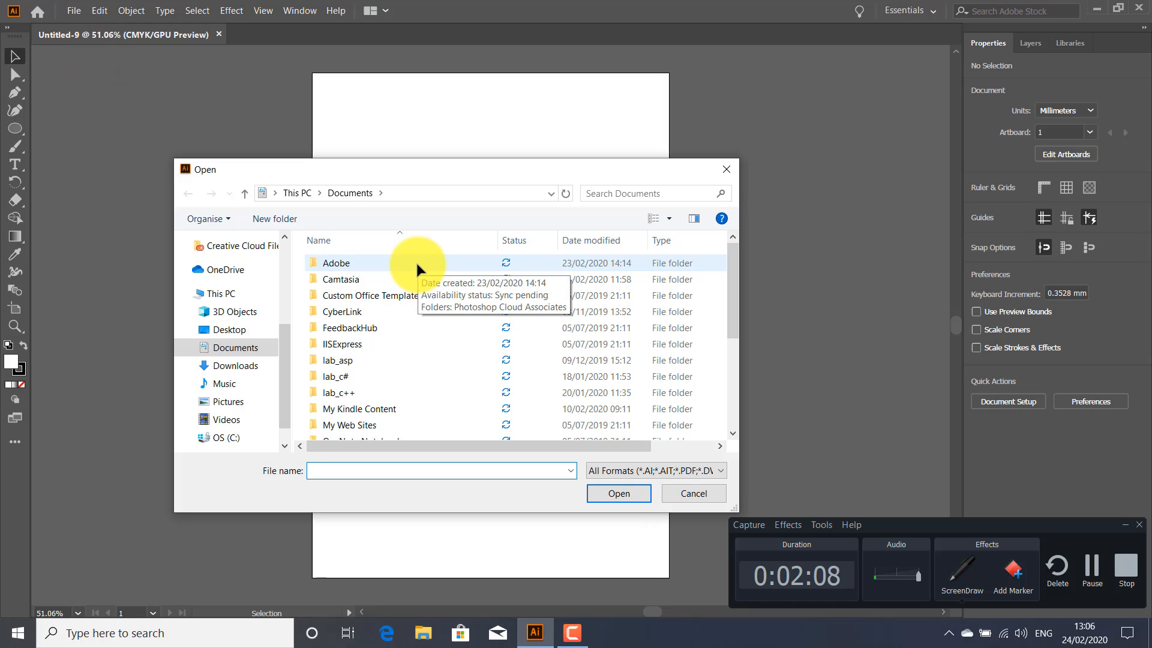
click(728, 165)
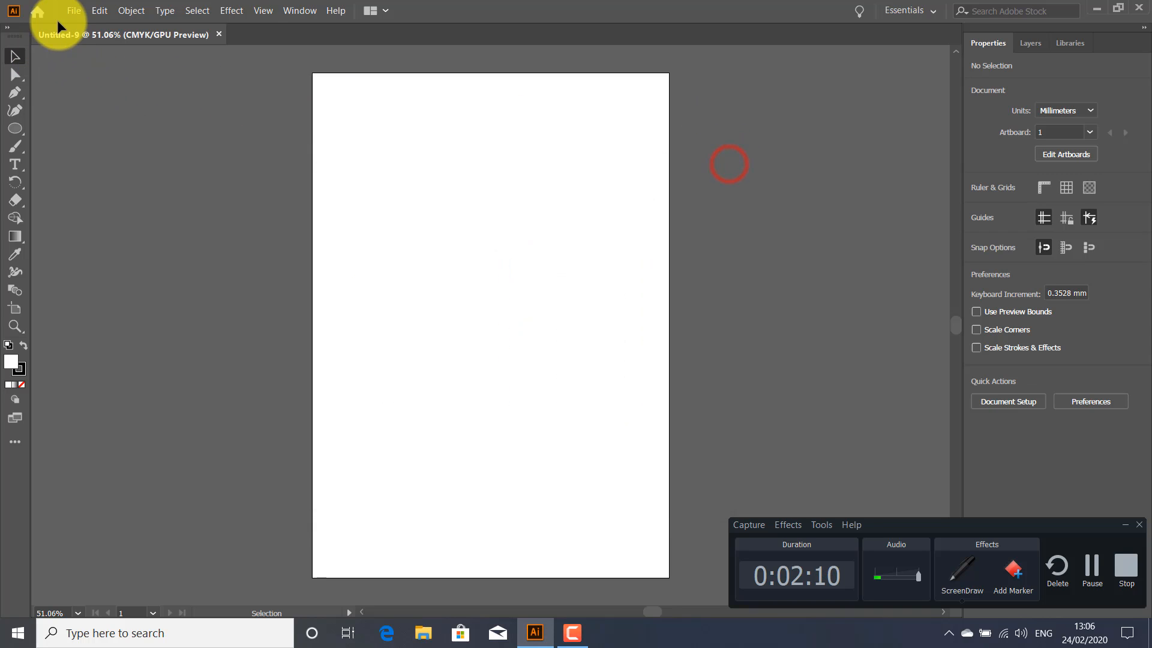
click(73, 11)
click(96, 55)
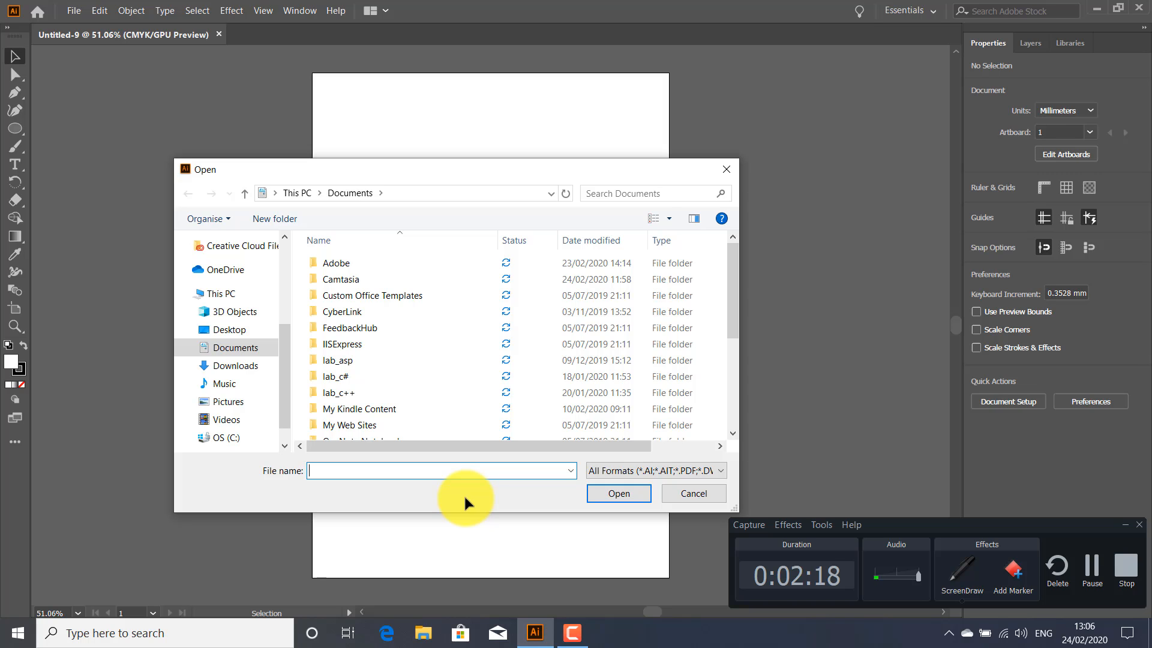
click(727, 172)
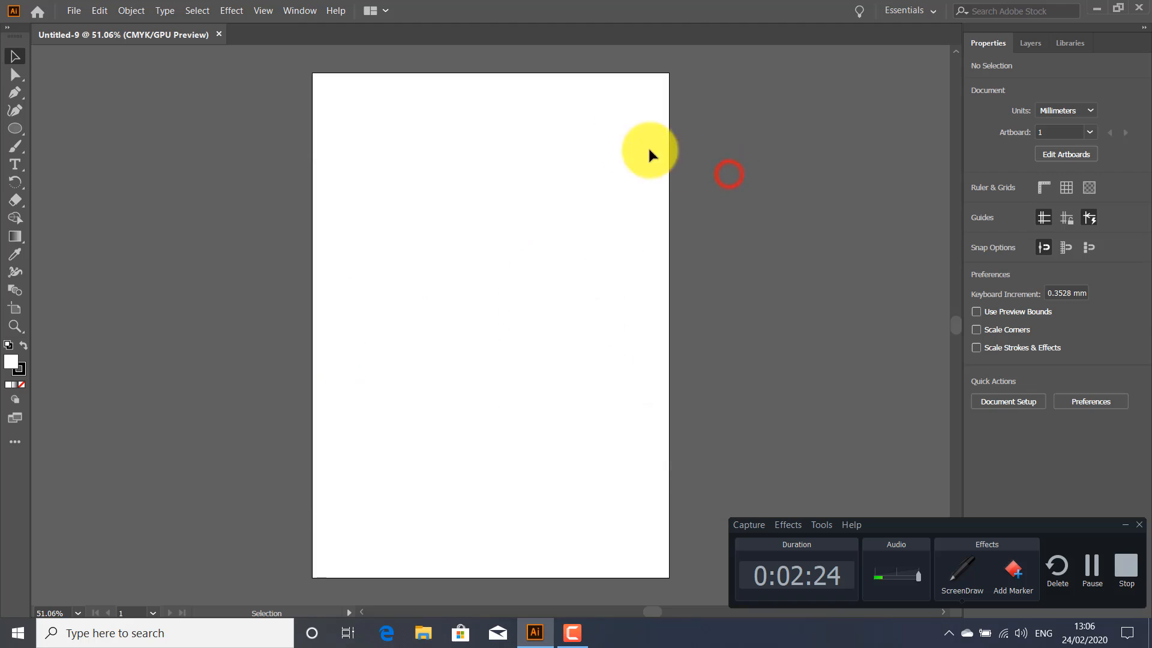
View the General preferences and close them without changing any setting
click(96, 10)
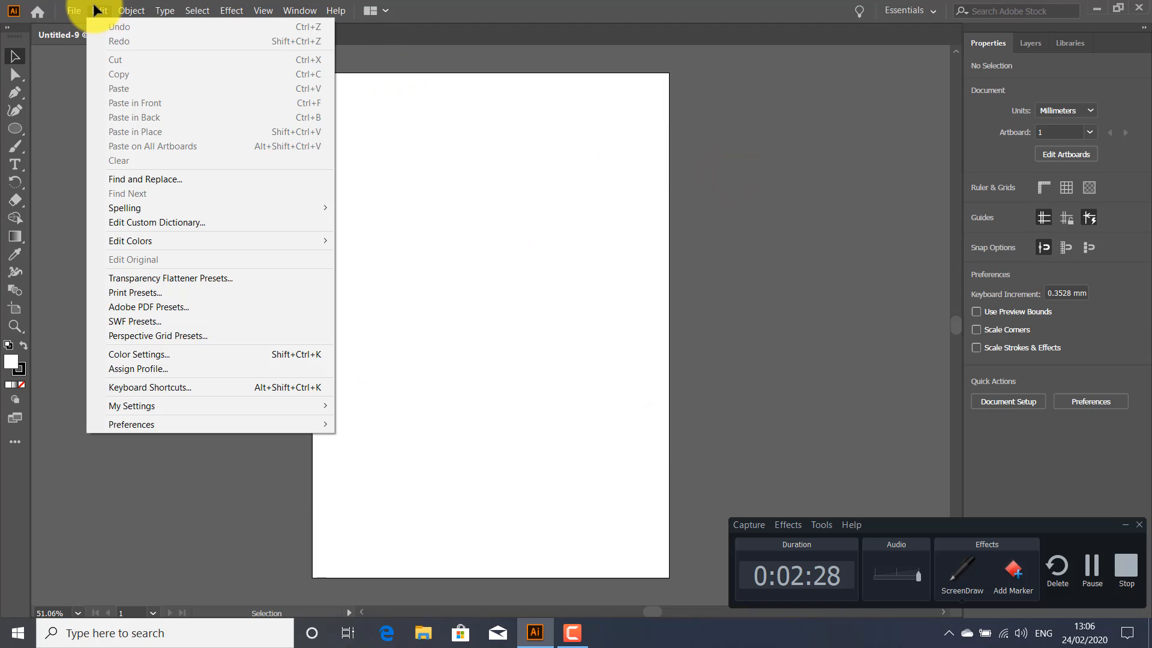
mouse_move(129, 425)
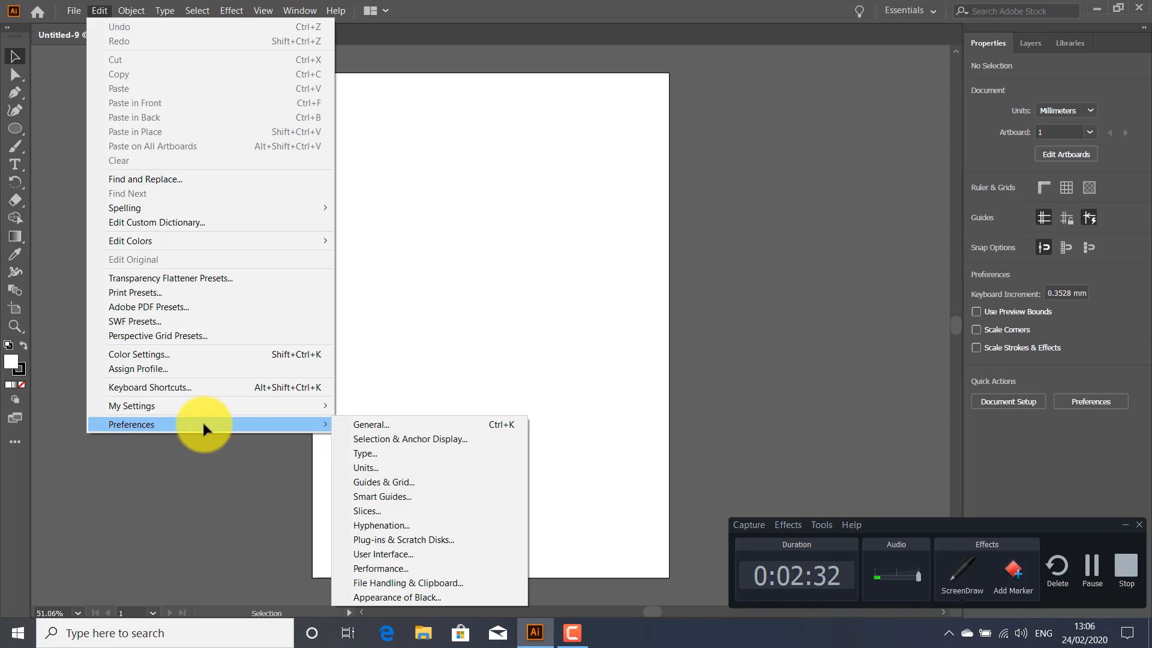
click(380, 424)
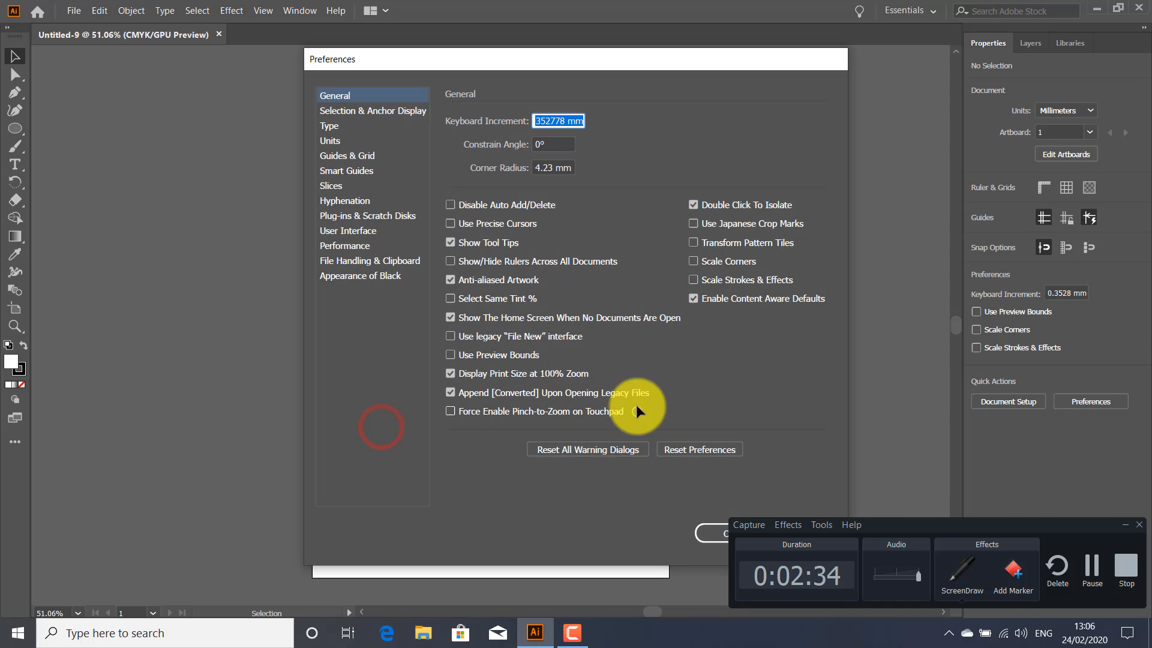
click(1125, 523)
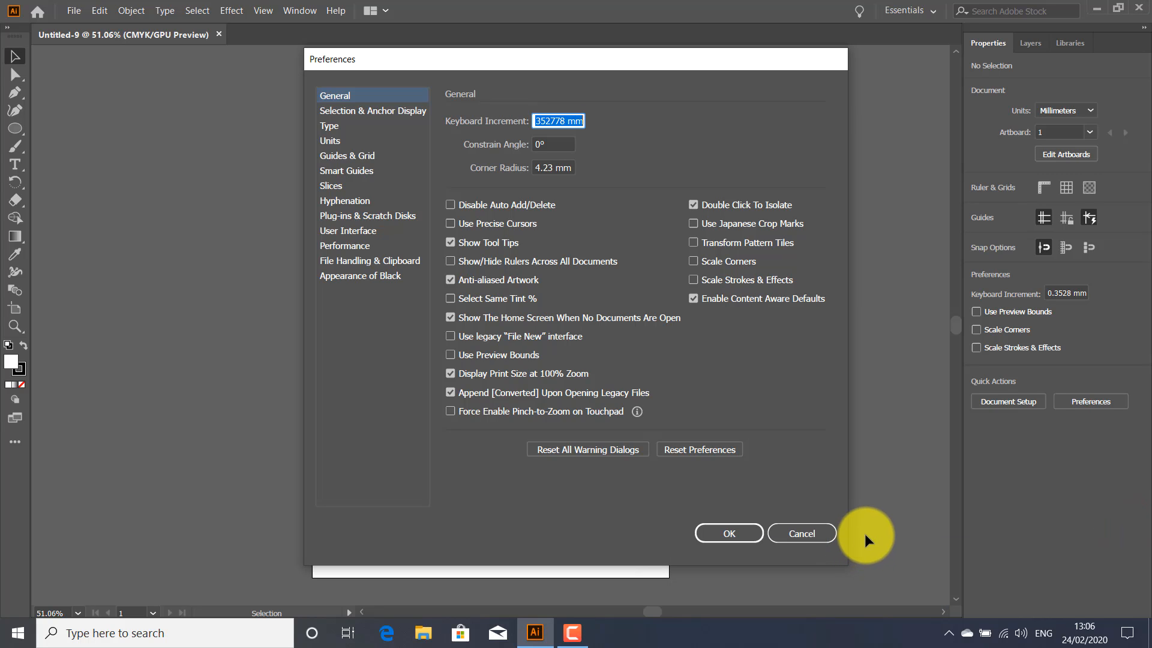
click(798, 537)
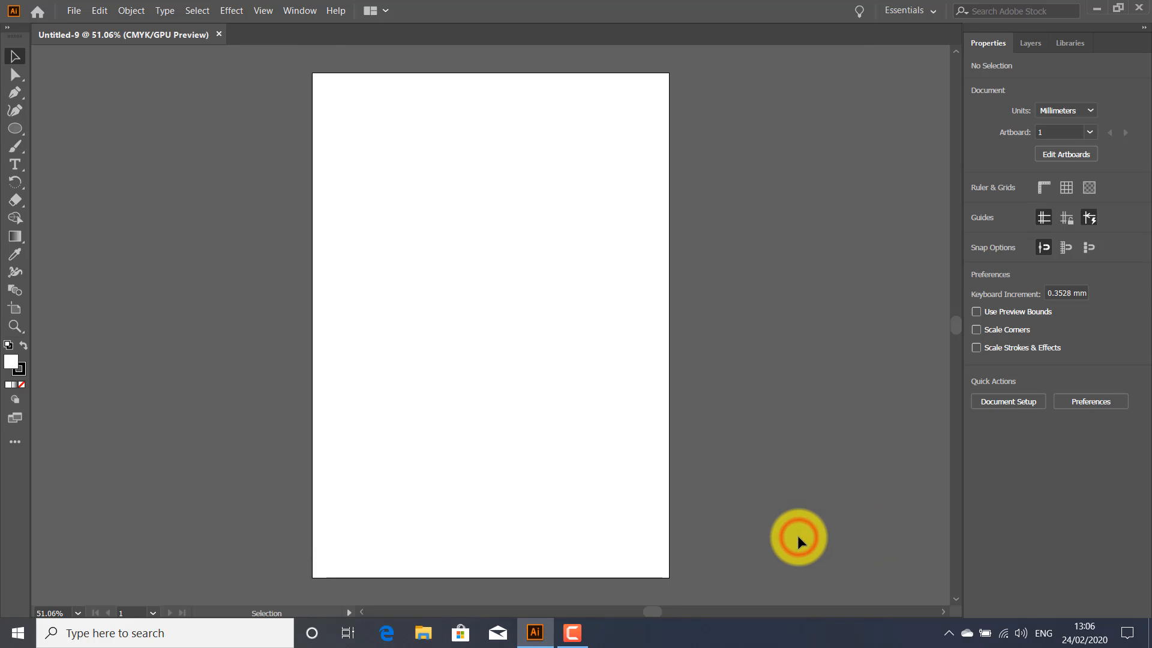
Look over the list of available workspace windows, and show the tools in two columns and back in one
click(300, 10)
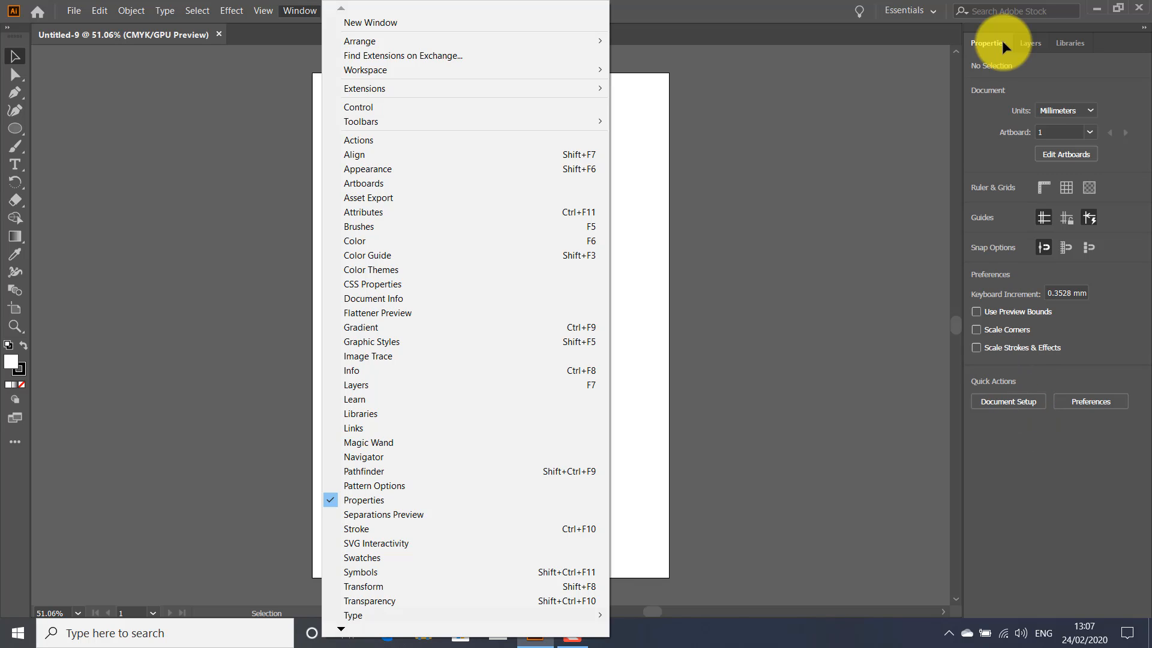
click(177, 205)
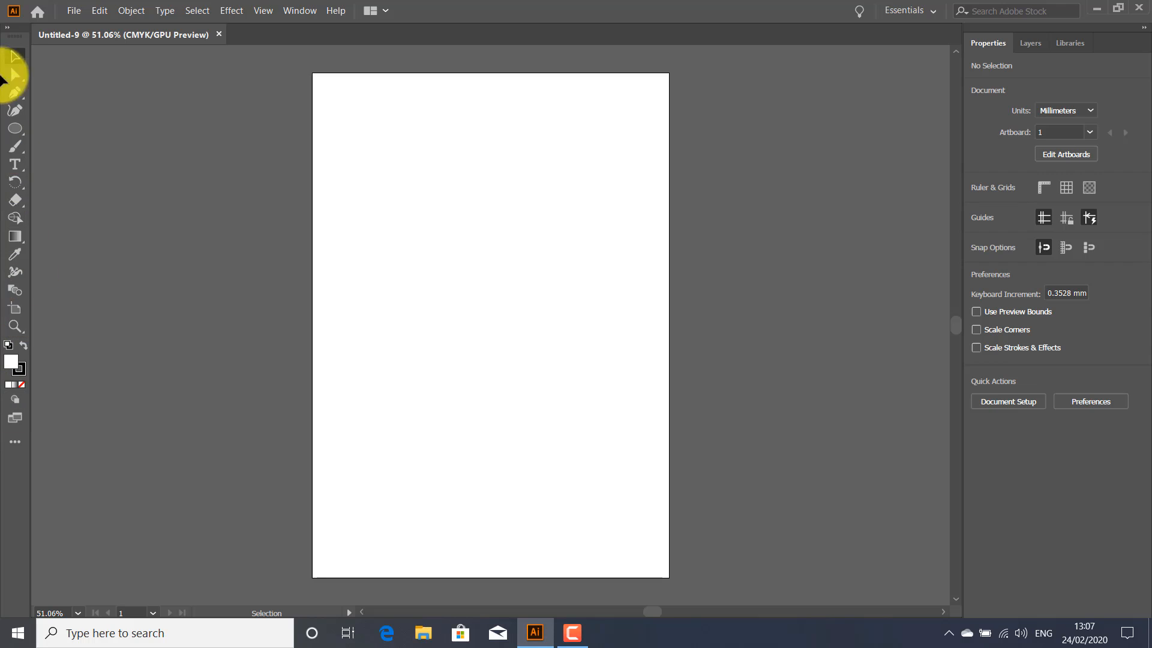
click(9, 26)
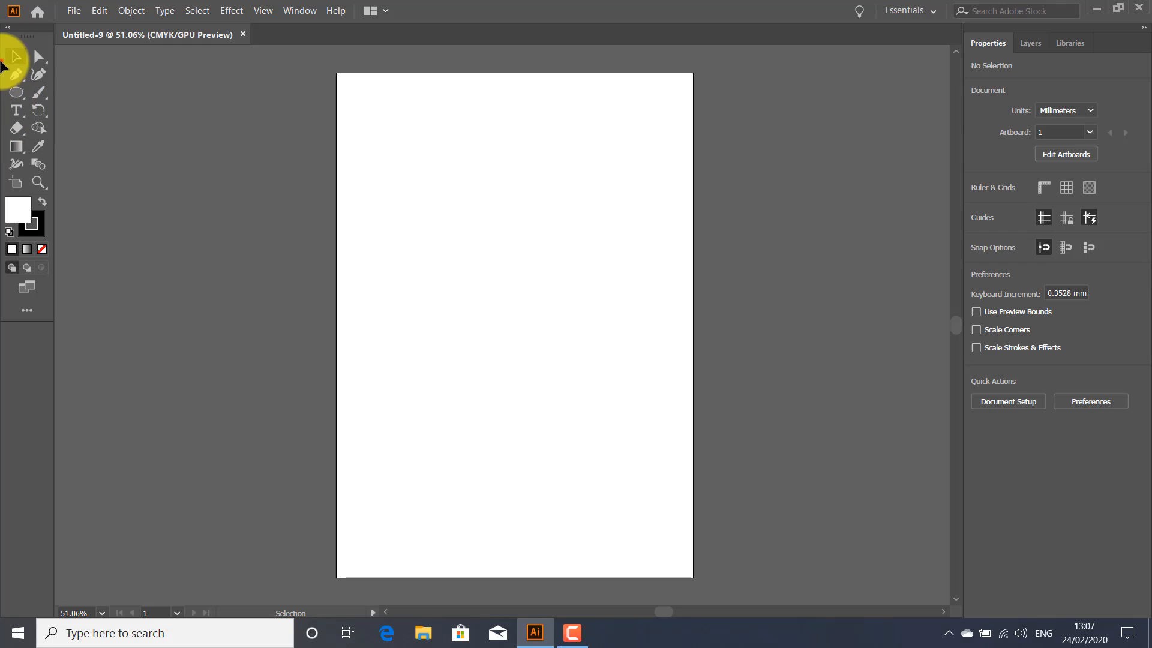
click(9, 26)
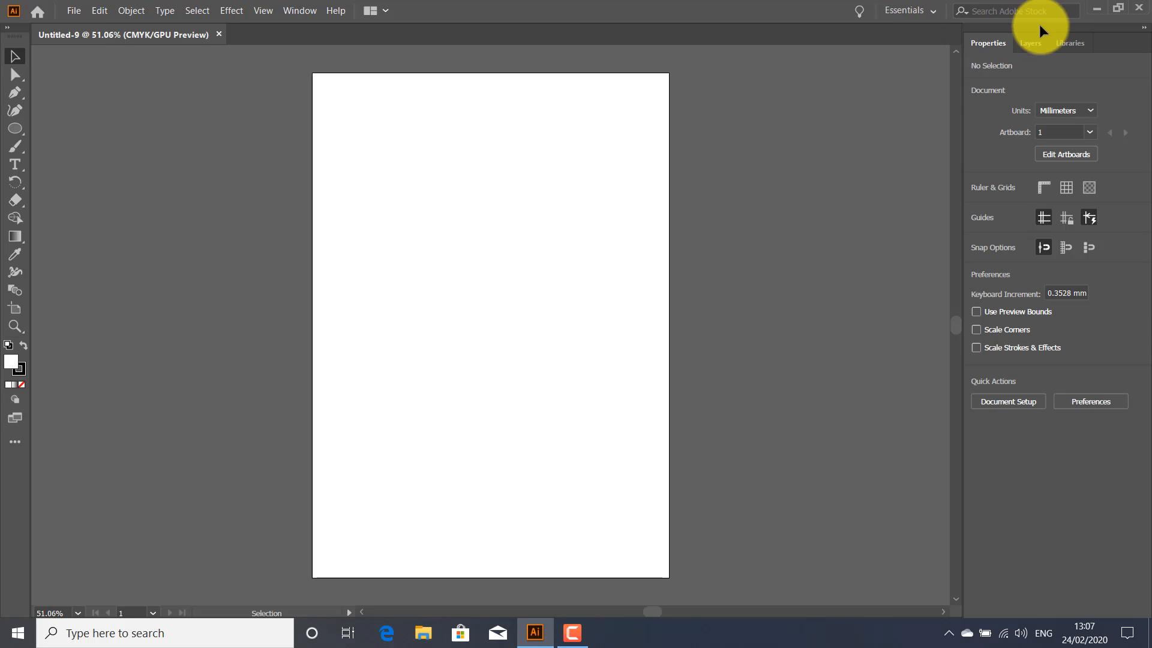
Look over the Layers and Libraries panels and return to the Properties panel
click(1035, 43)
click(1061, 42)
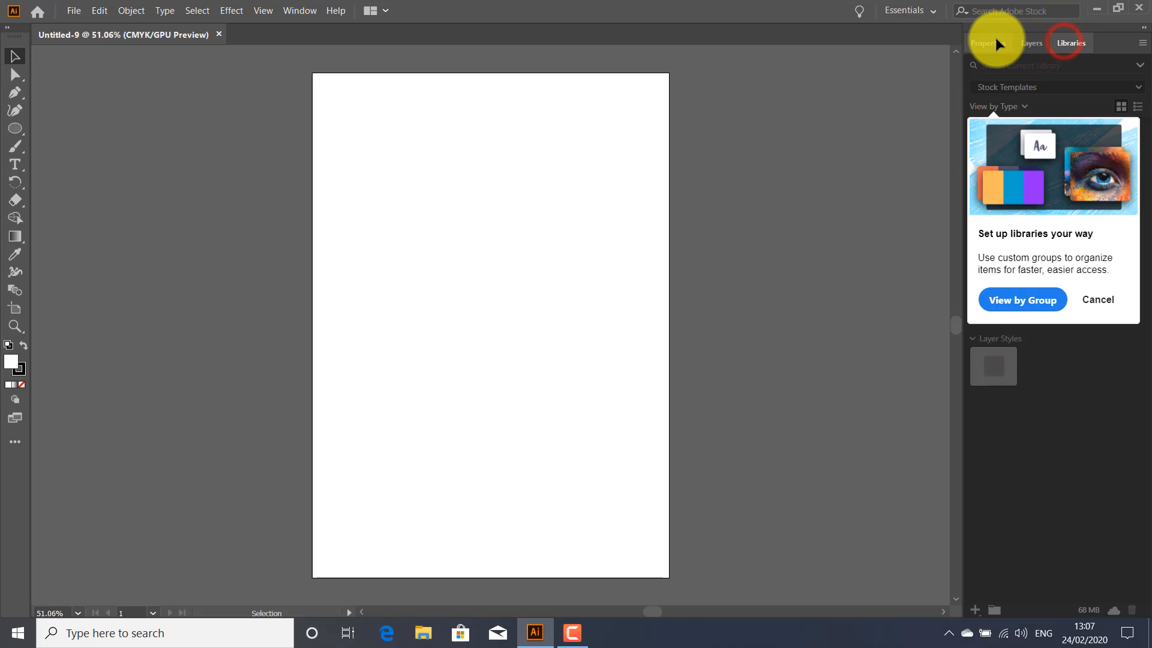
click(996, 39)
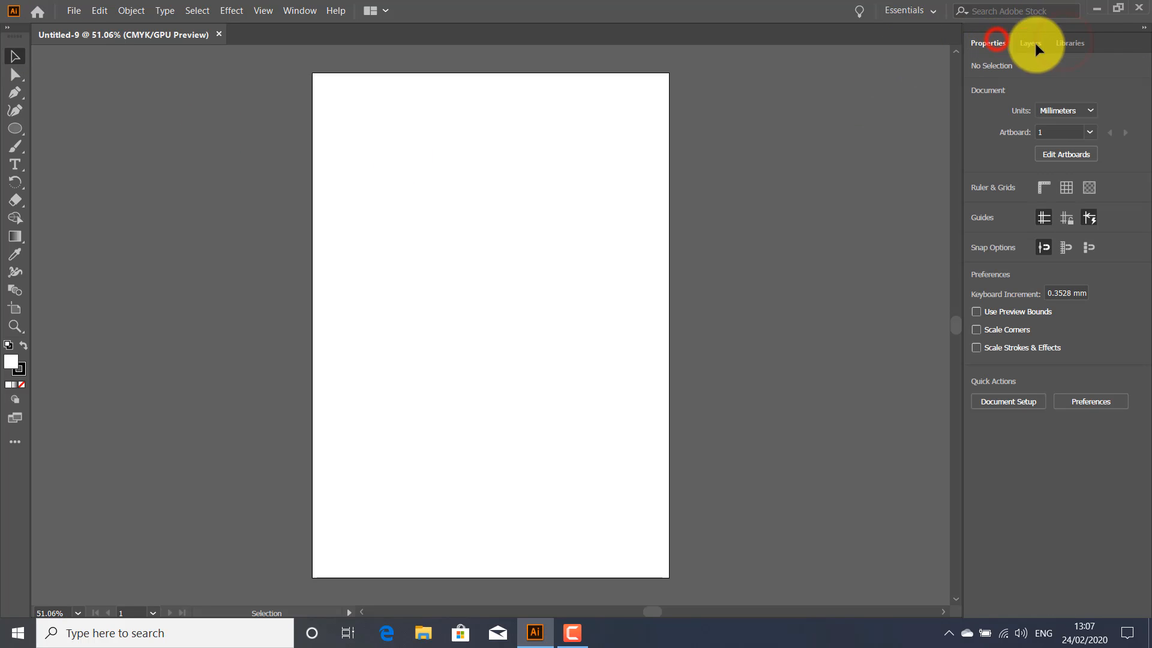
Collapse the side panels to icons, view Properties, Layers and Libraries from there, and expand the panels again with Properties shown
click(1146, 31)
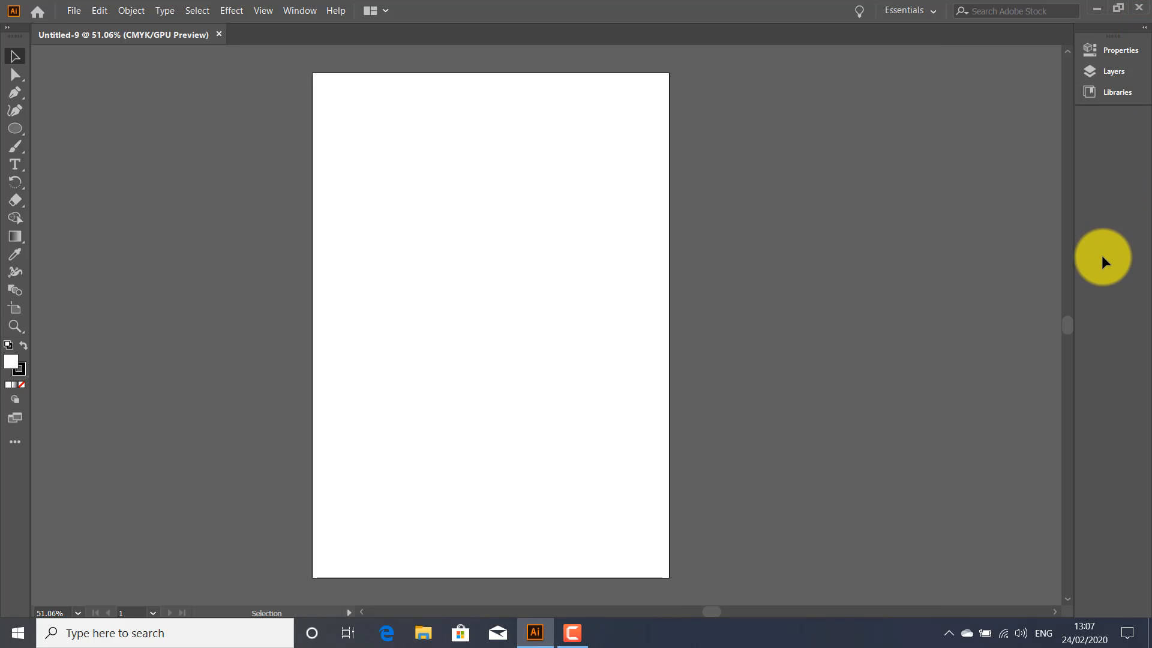
click(1117, 50)
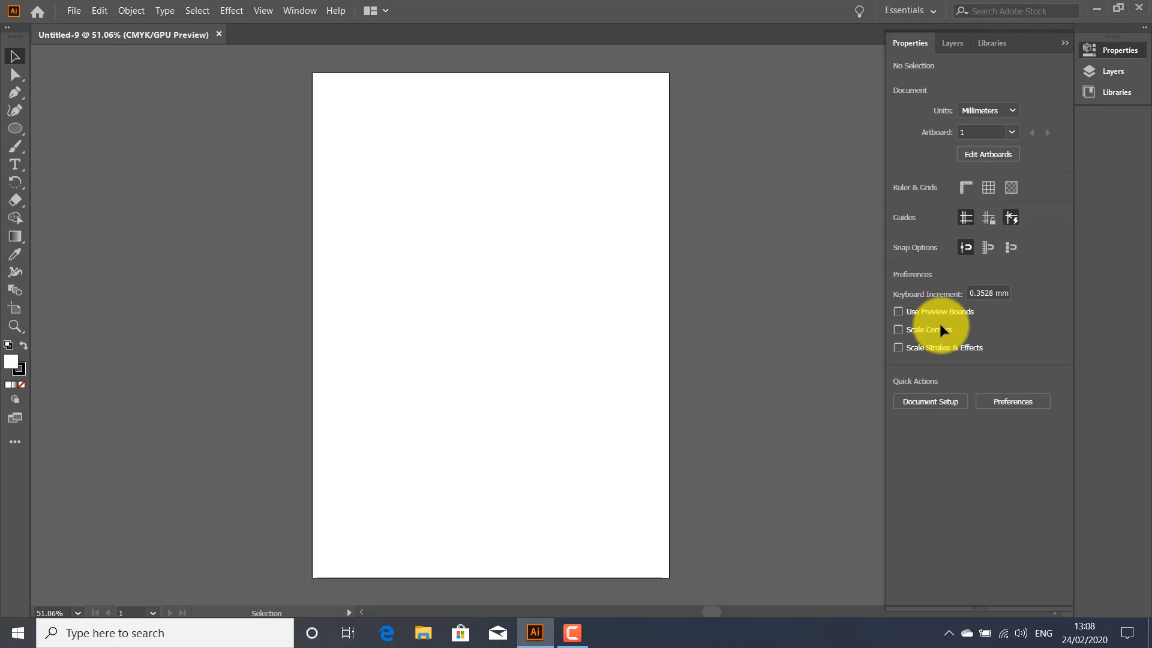
click(1111, 70)
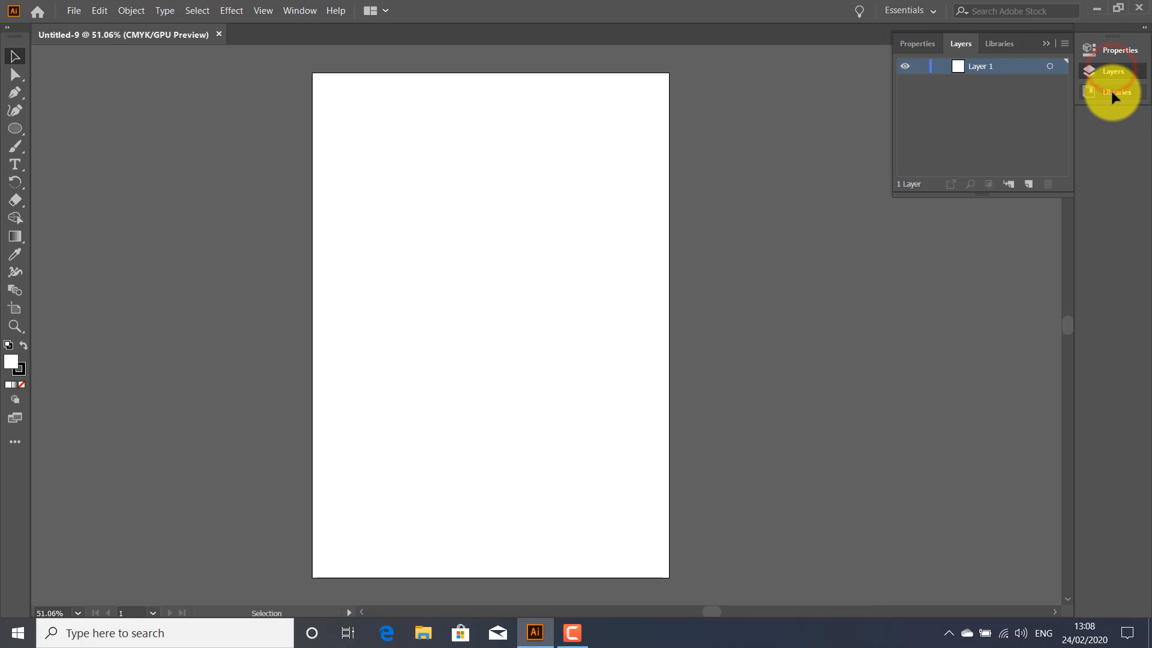
click(1111, 91)
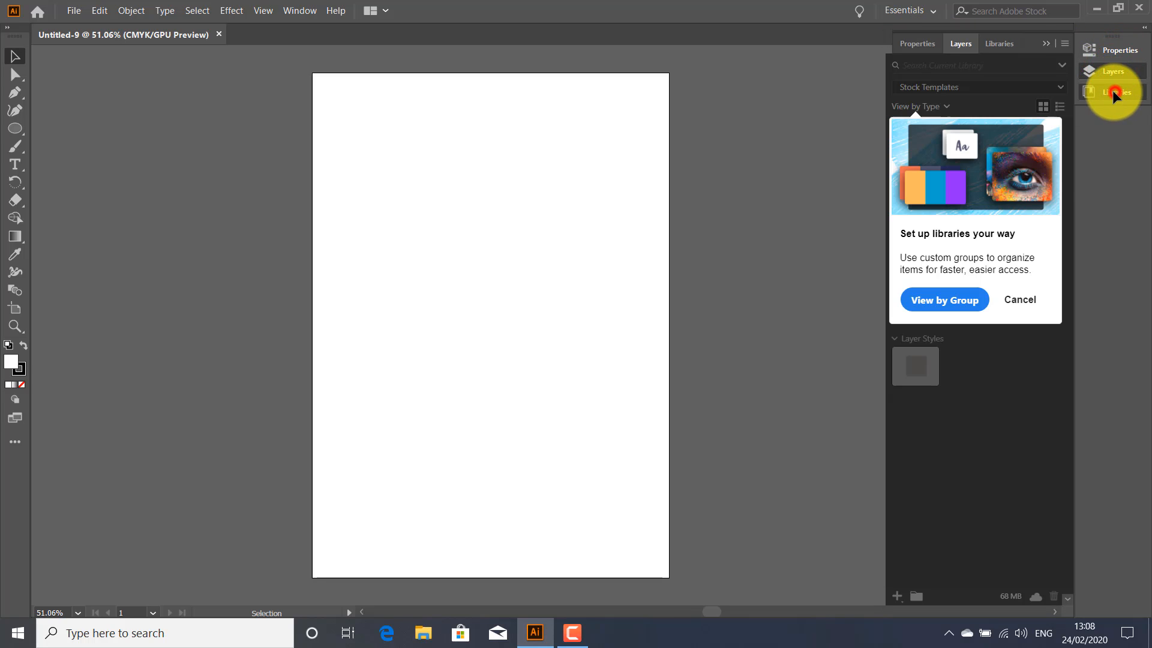
click(1047, 42)
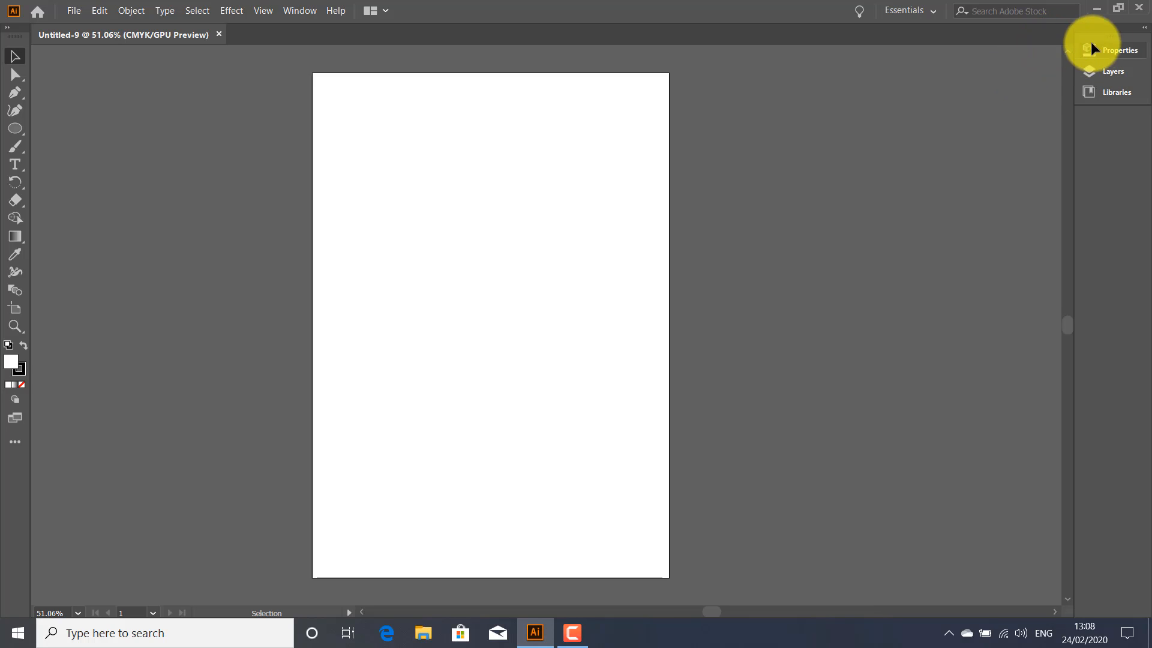
click(1143, 28)
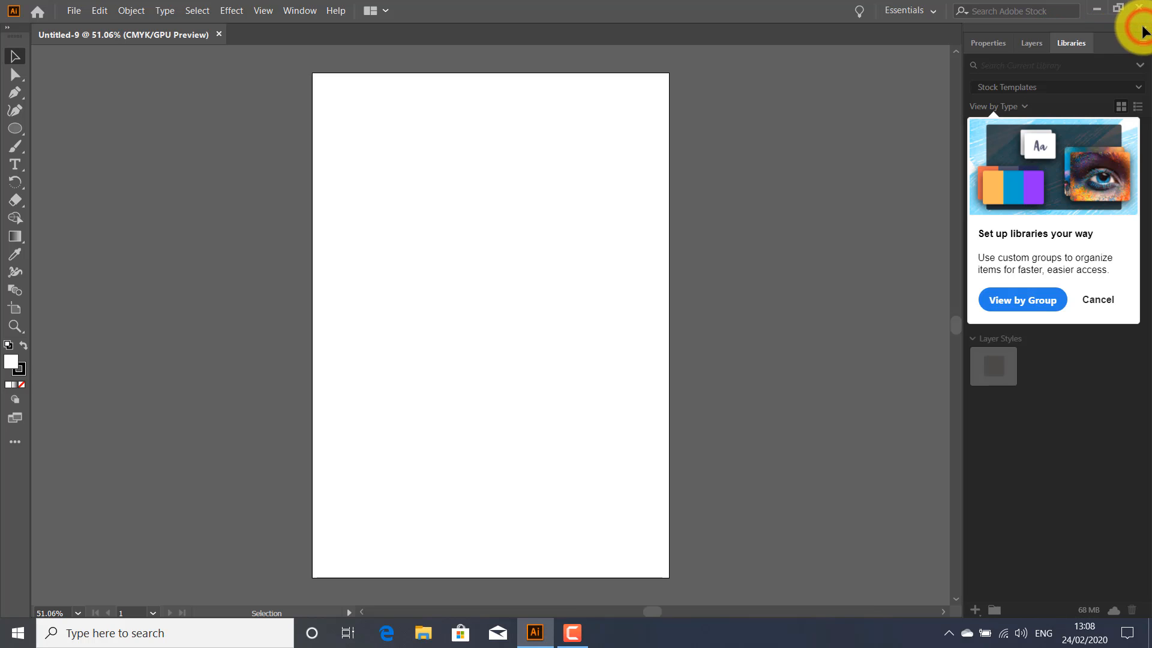
click(985, 42)
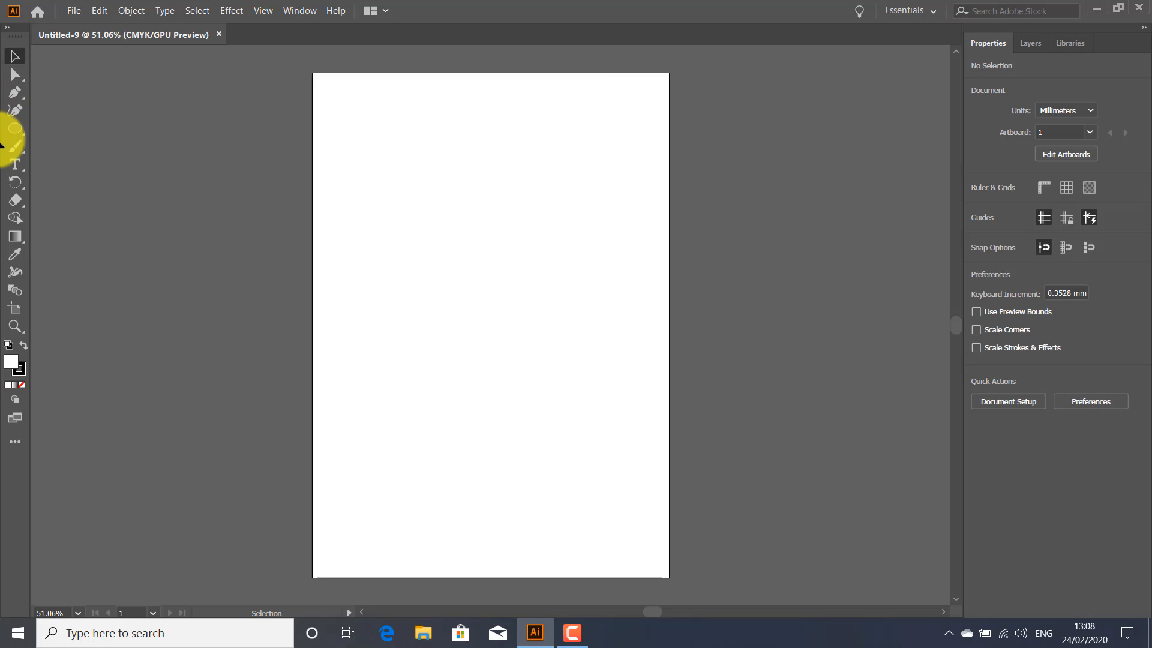
View the shape tools grouped with the Ellipse tool and dismiss the Ellipse size dialog without creating a shape
click(15, 75)
click(17, 127)
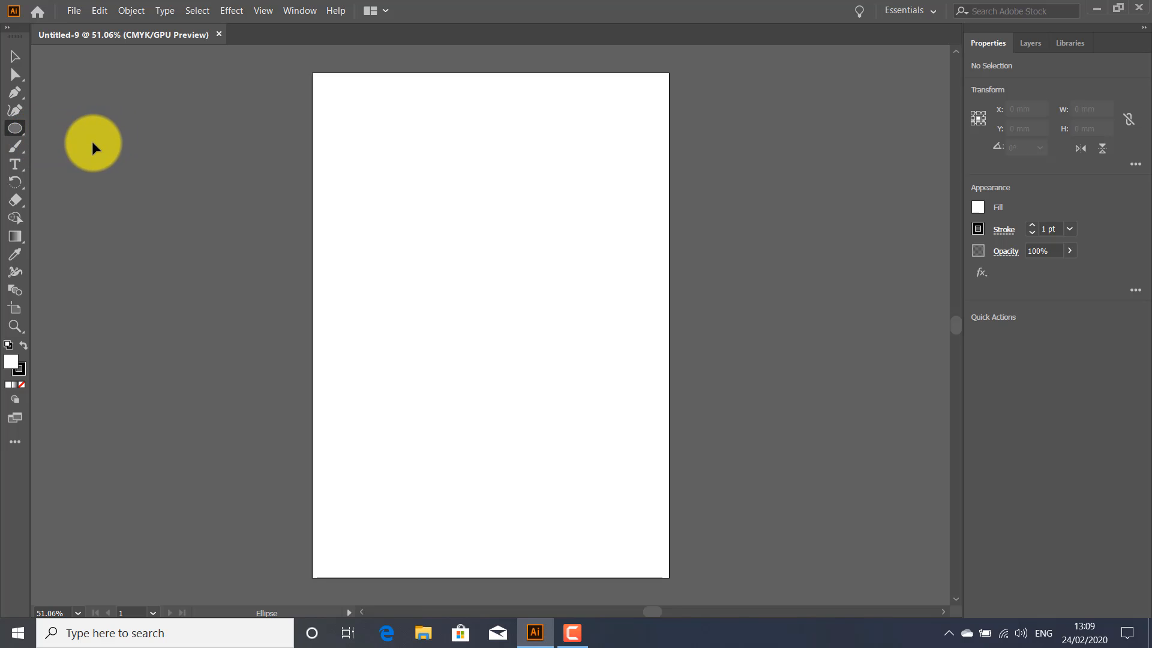
click(16, 131)
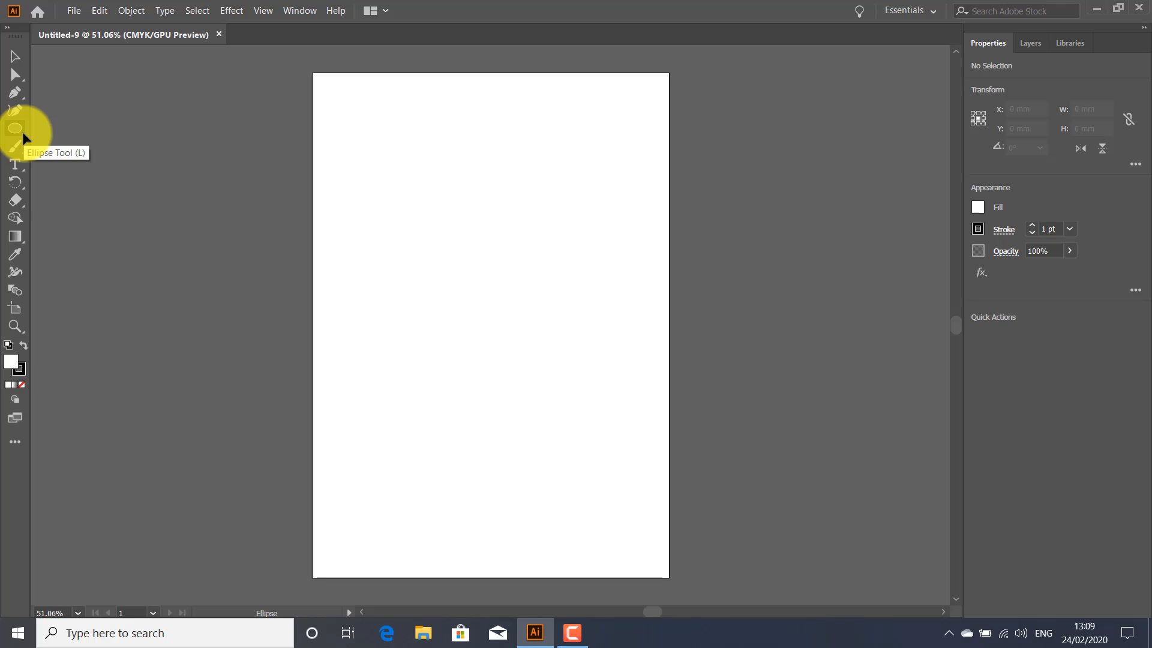
click(23, 134)
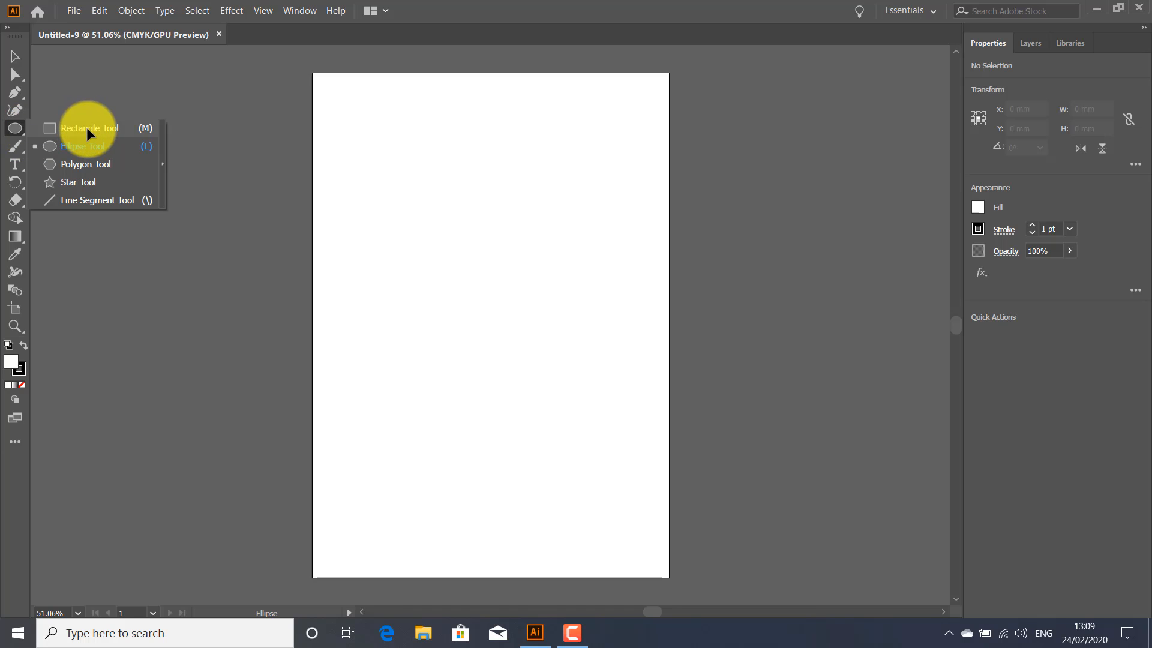
click(208, 145)
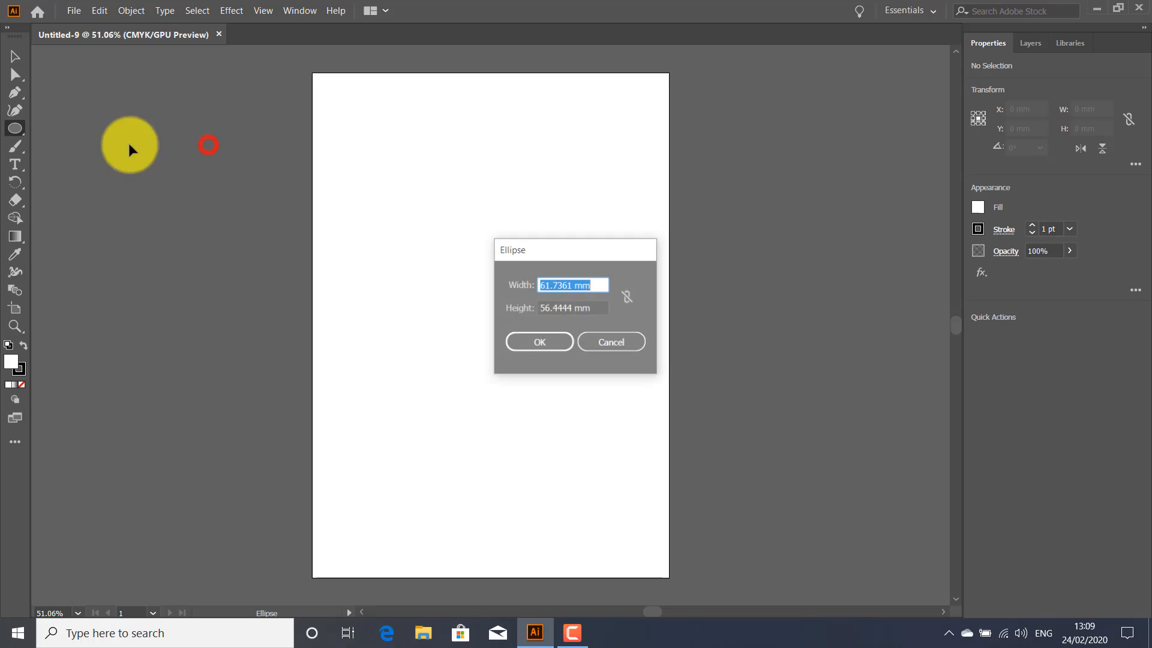
click(625, 345)
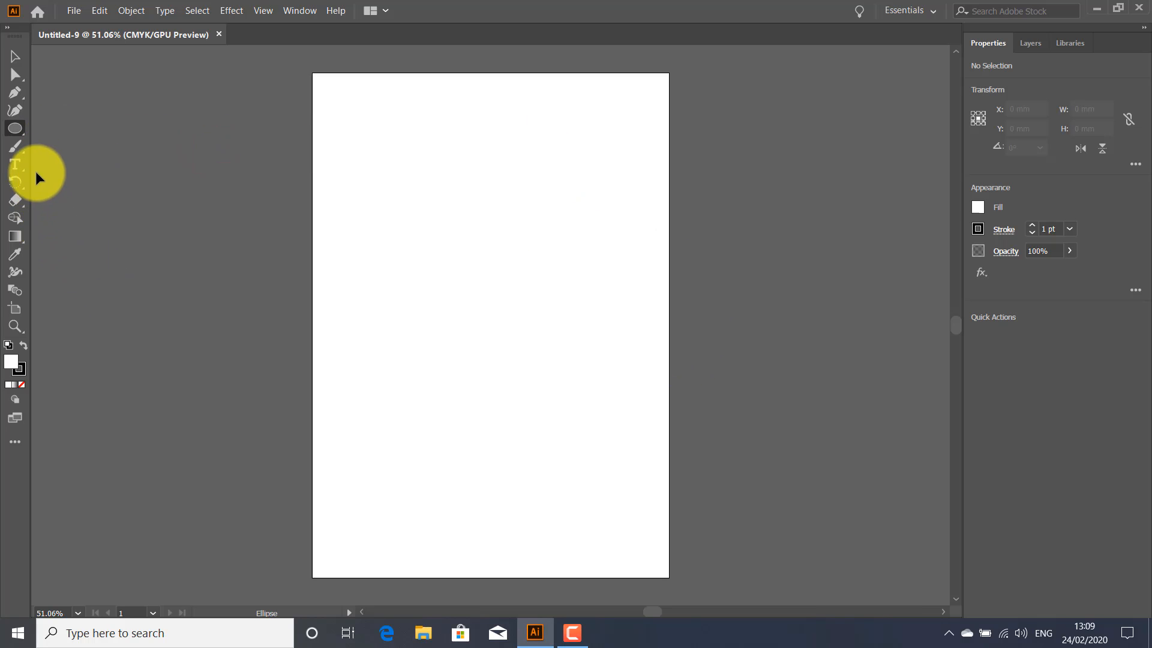
Draw a rectangle about 117 × 110 mm in the upper artboard and move it down to the artboard's middle
click(23, 132)
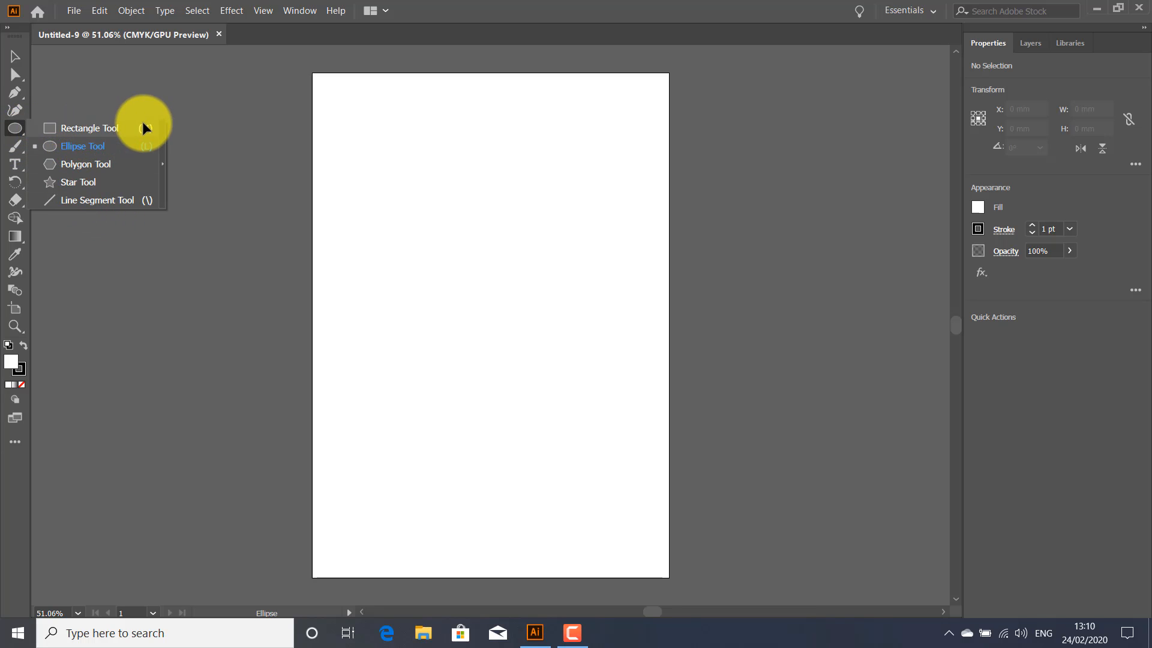
click(82, 128)
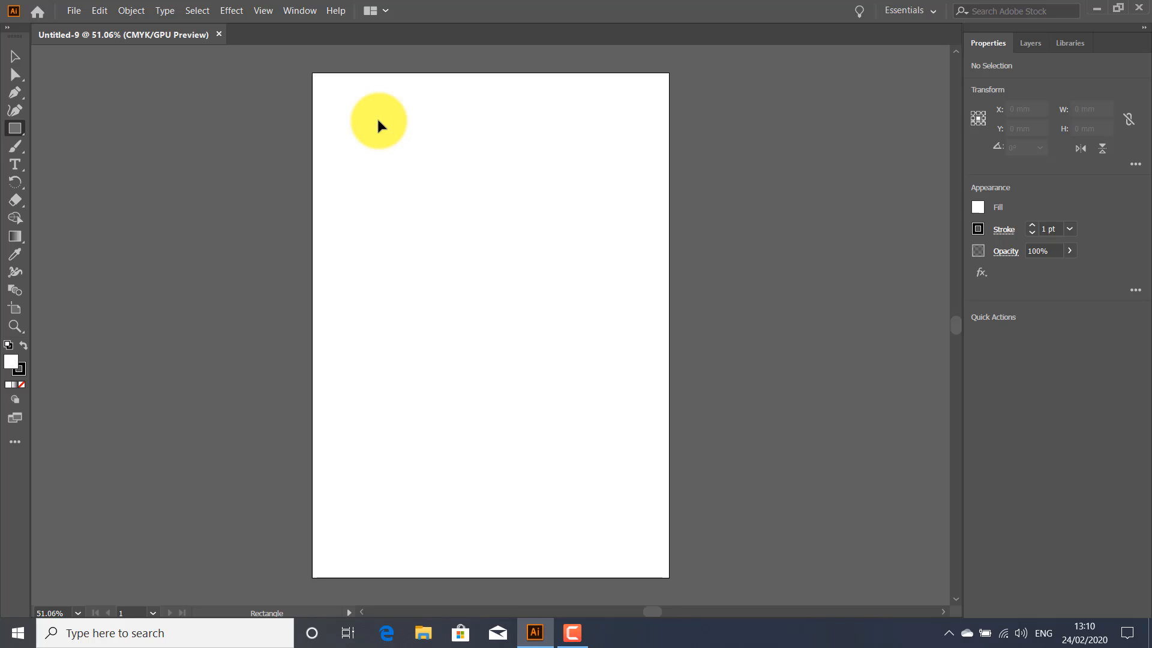
drag(378, 120, 577, 307)
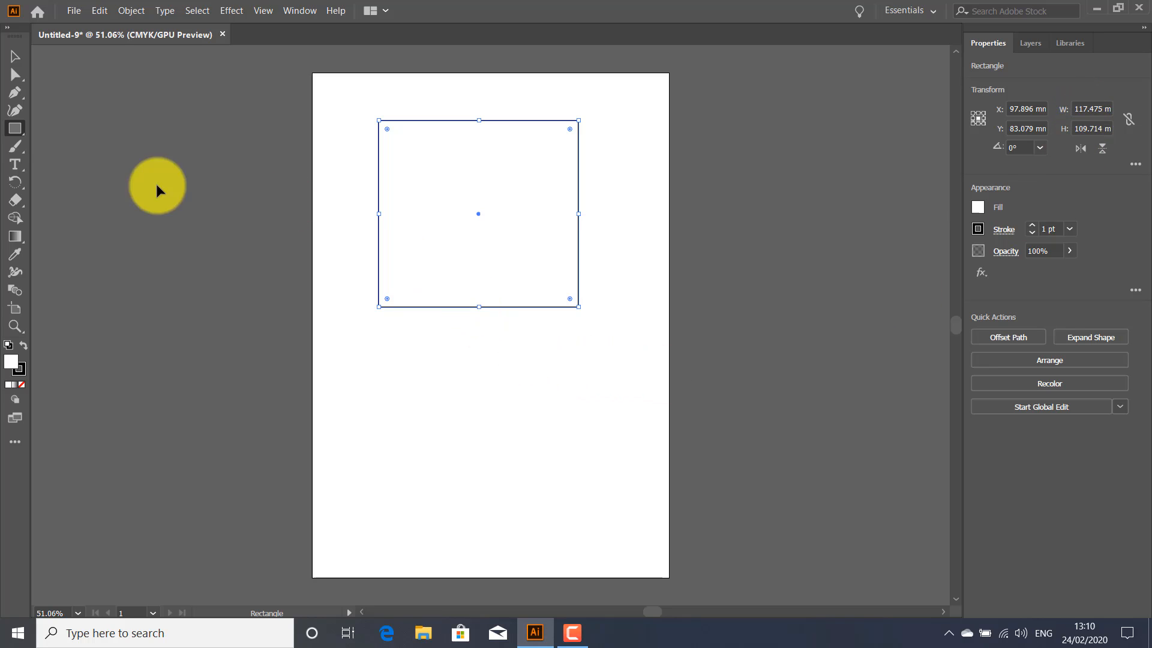
click(15, 57)
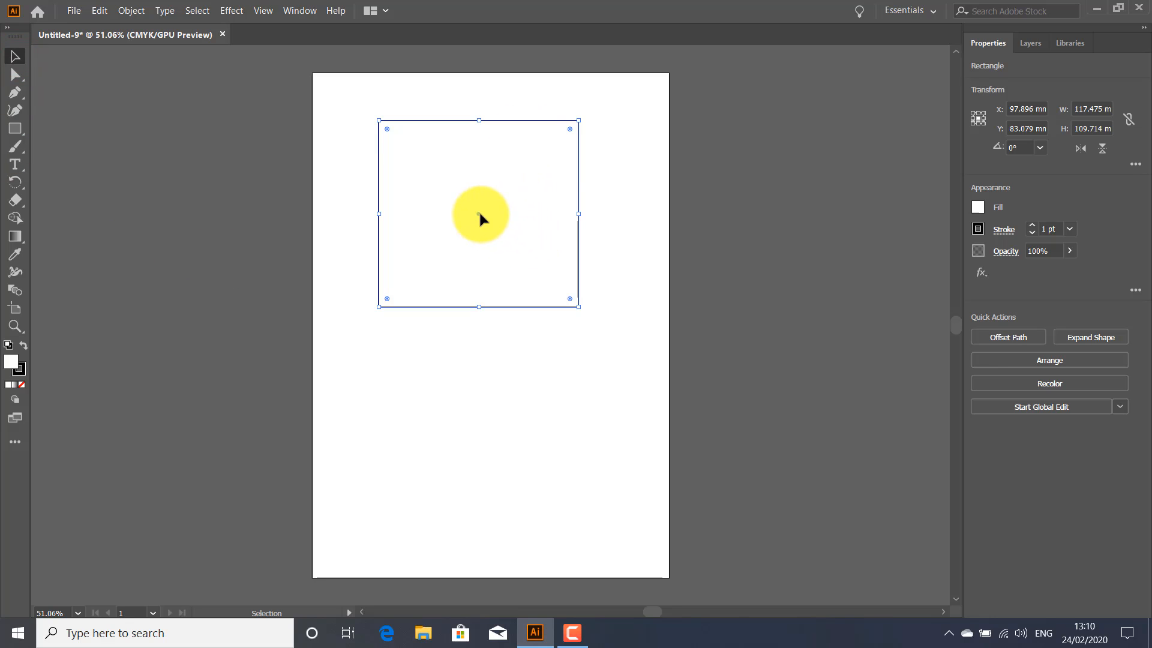
drag(480, 214, 482, 318)
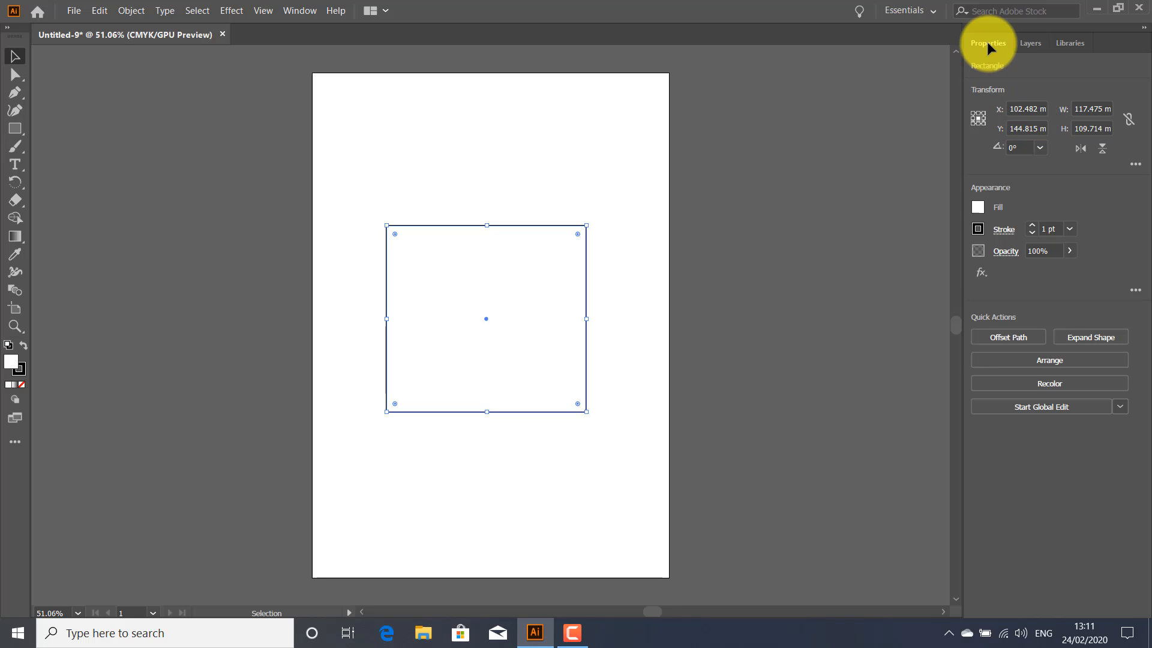
Draw an ellipse about 80 × 58 mm above the rectangle and move it down to overlap the rectangle's top edge
click(22, 130)
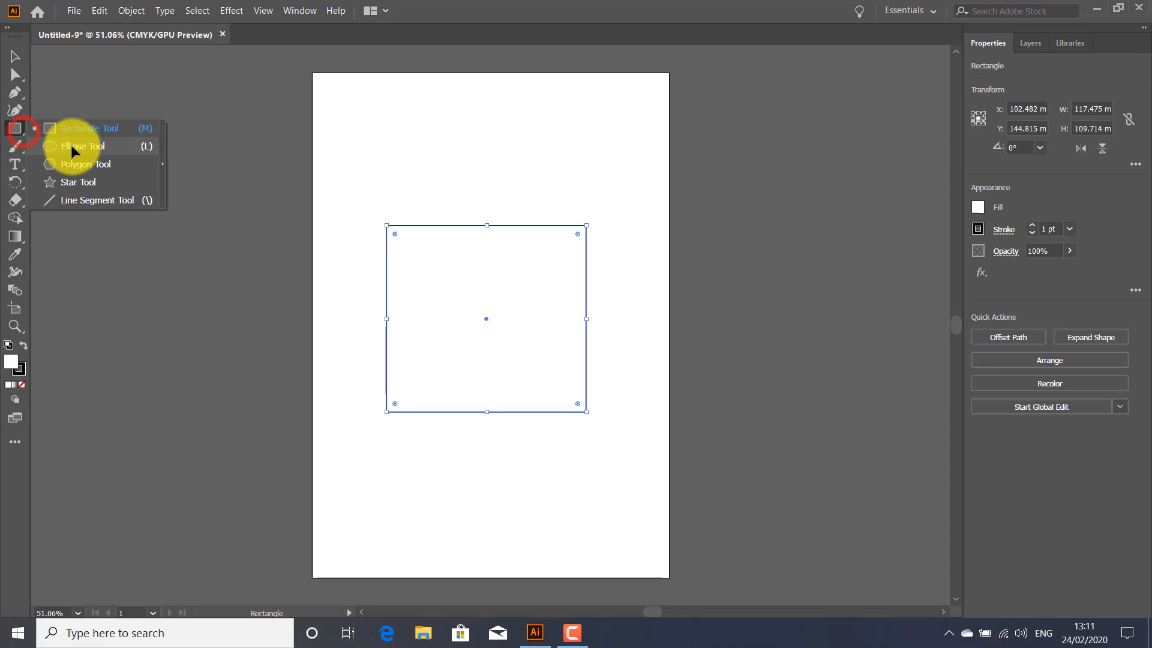
click(77, 146)
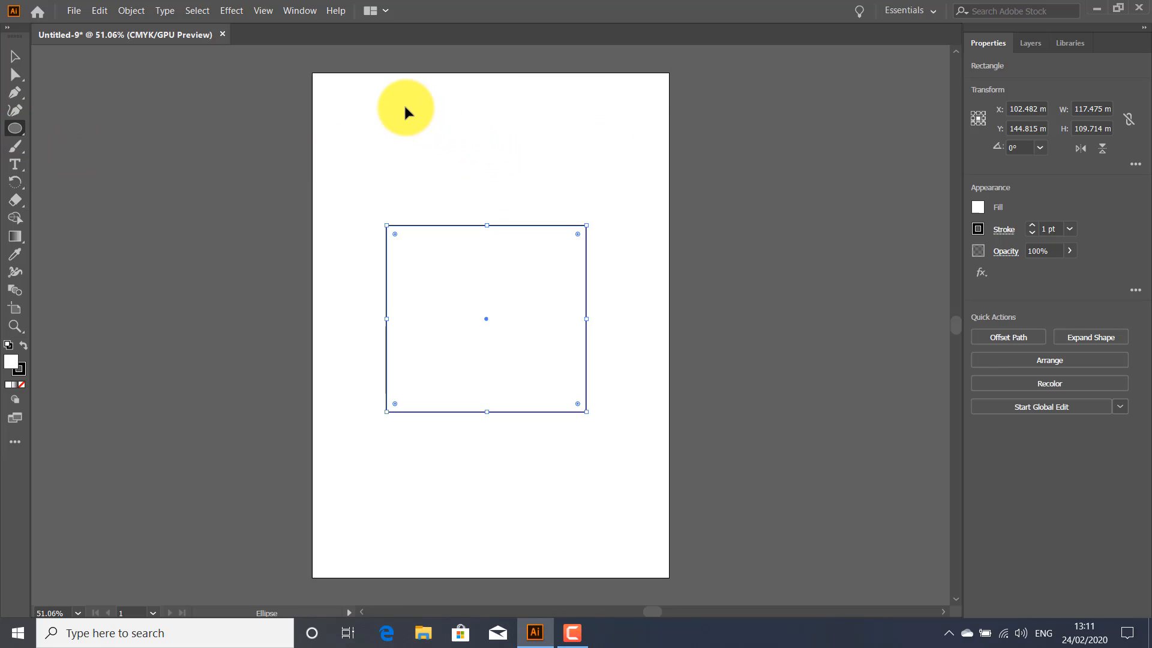
drag(406, 108, 542, 205)
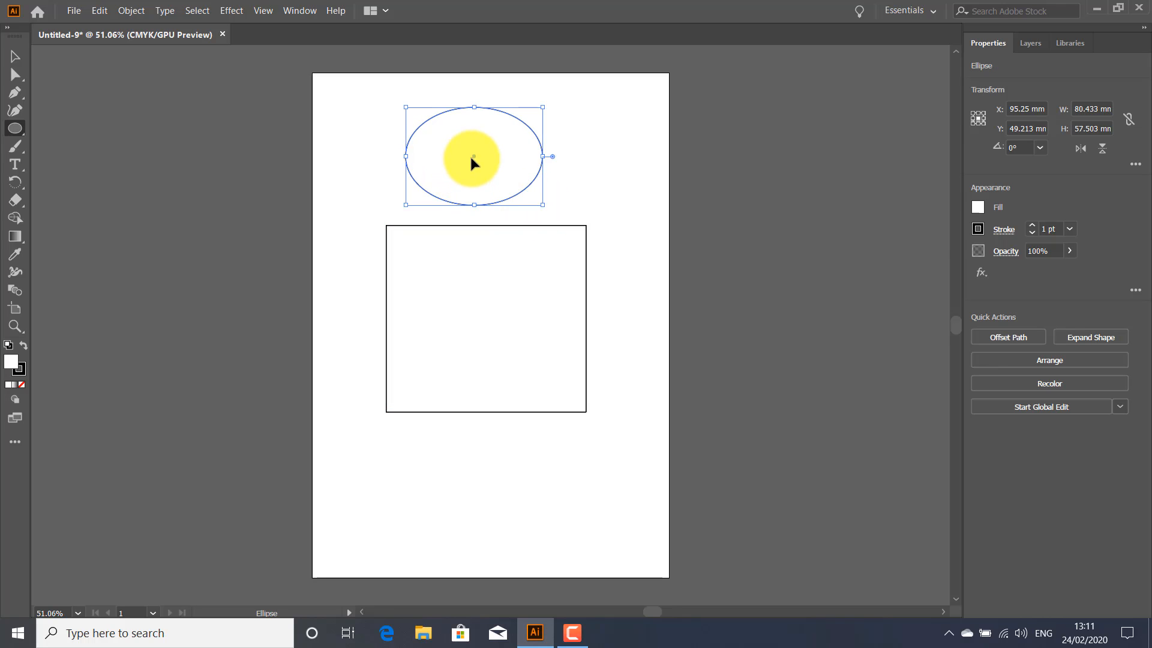
drag(473, 154, 474, 222)
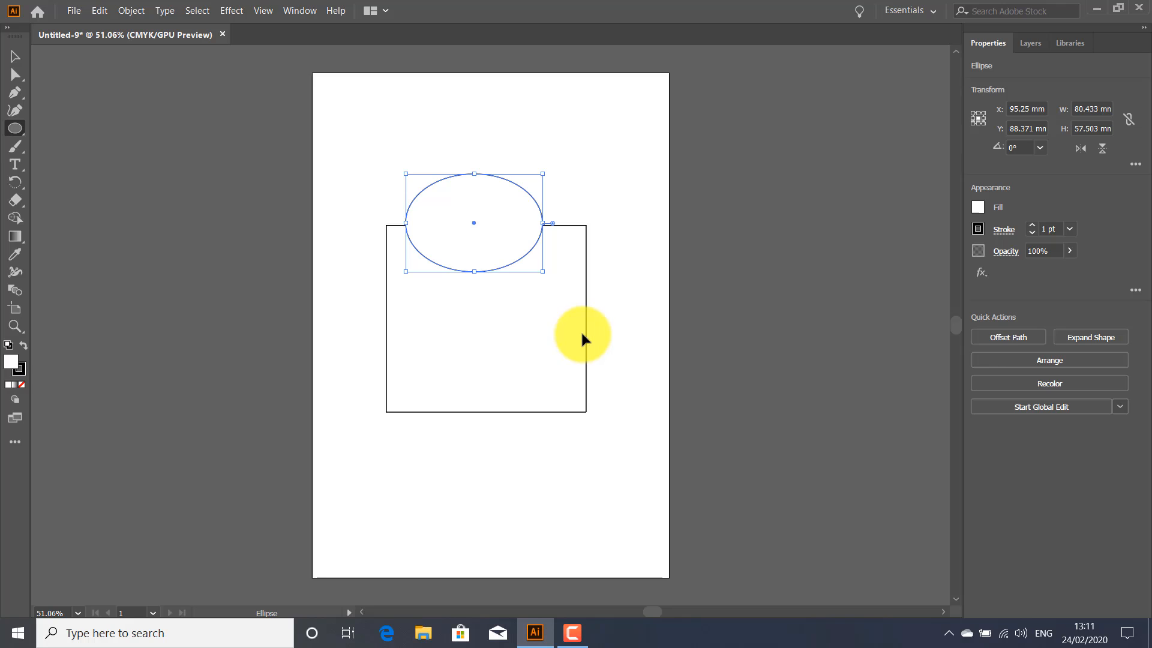
Select the ellipse and rectangle together and move them up to about X 103 mm, Y 103 mm
click(15, 56)
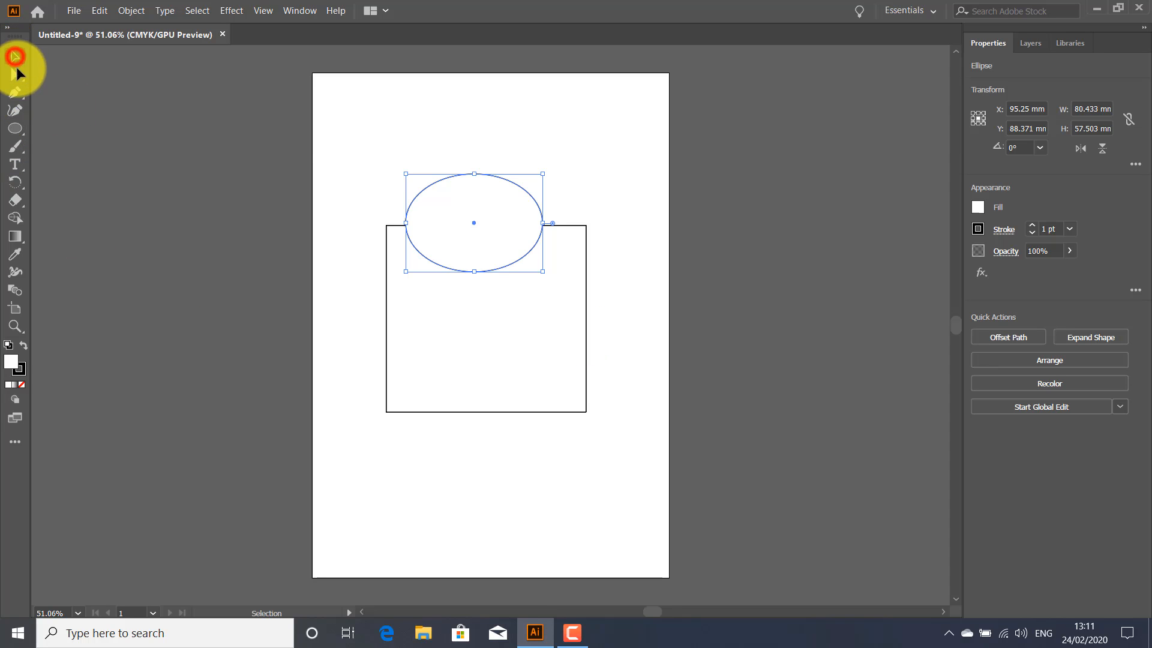
drag(348, 127, 637, 485)
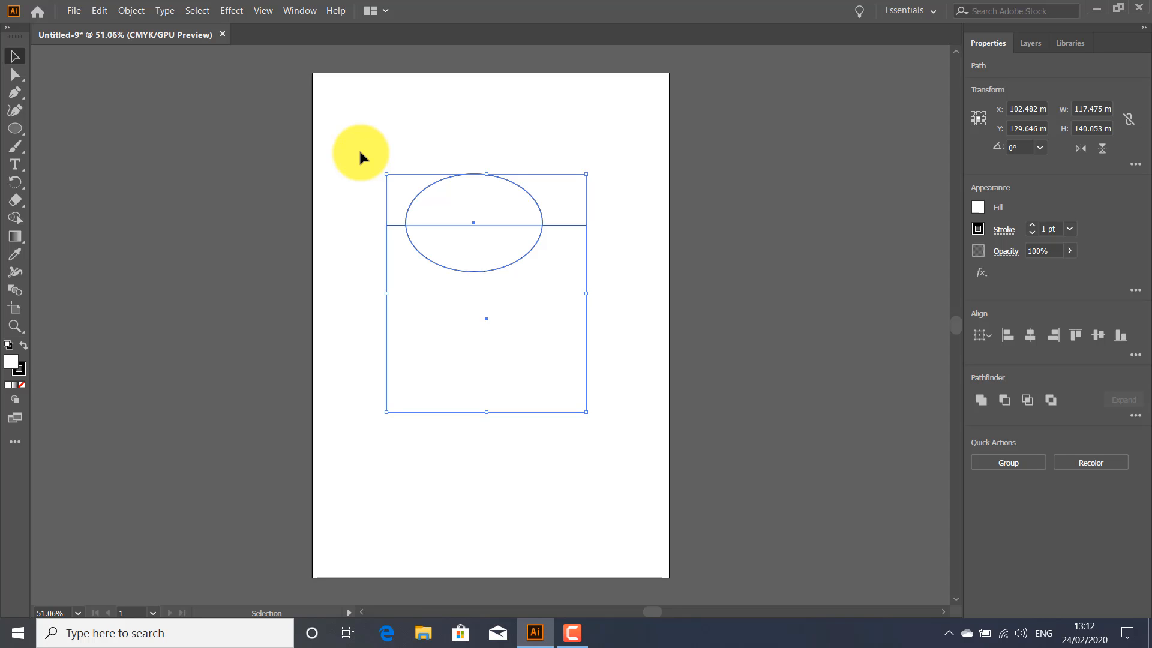
click(487, 321)
drag(492, 338, 485, 270)
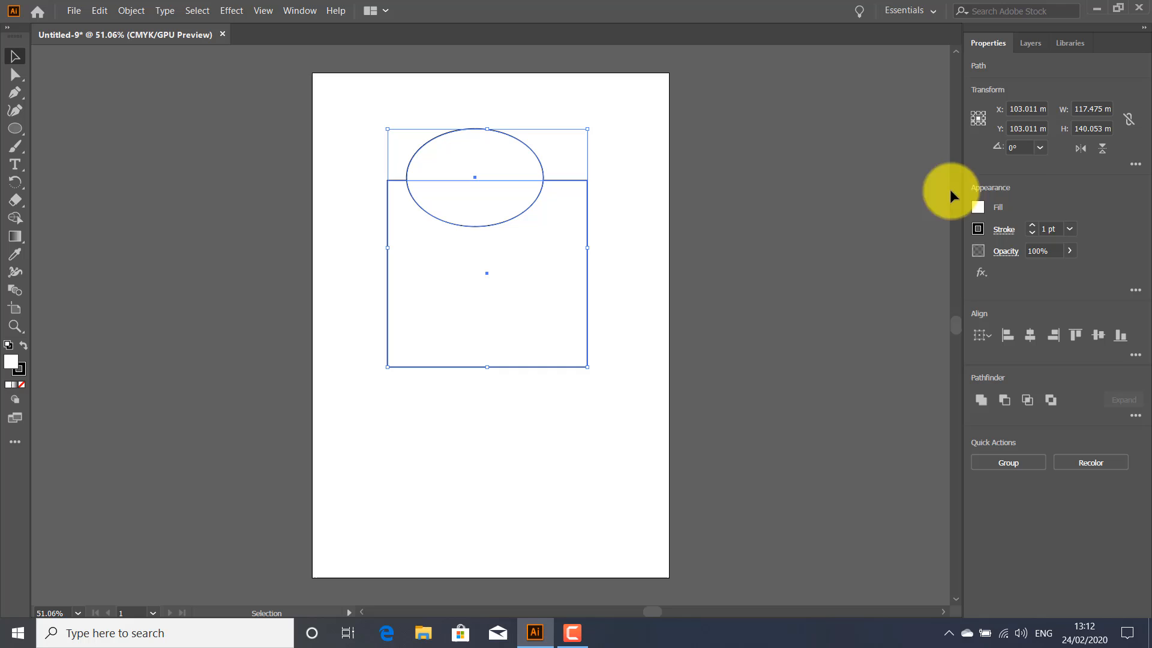
Fill both selected shapes with the light olive-green swatch
click(978, 204)
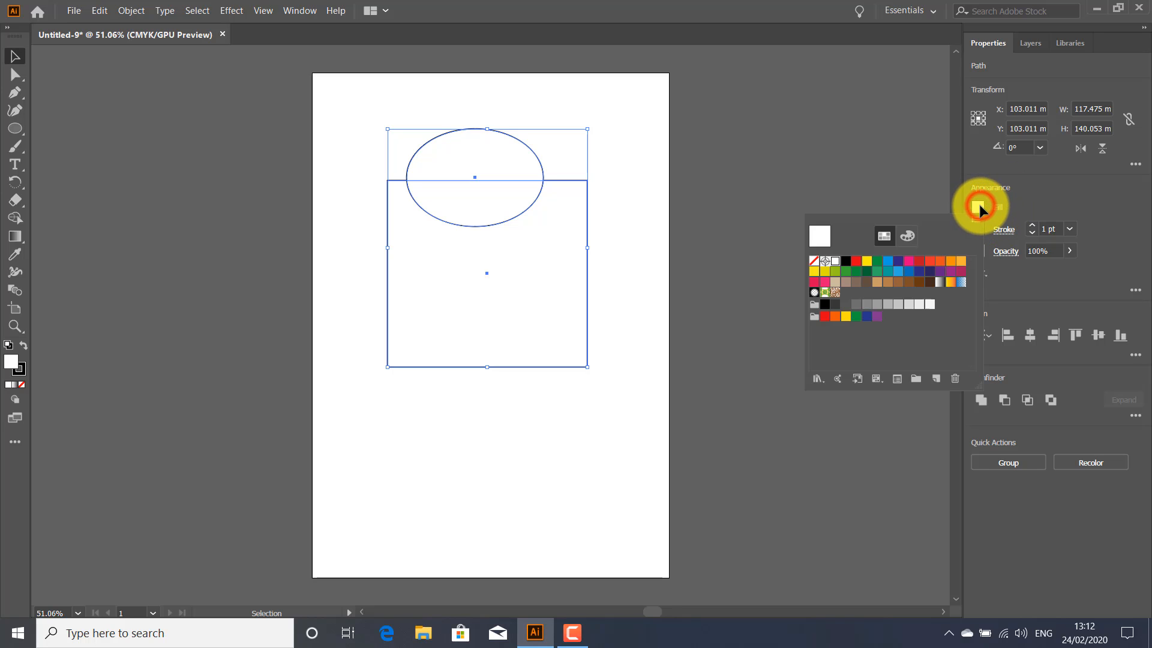
click(884, 238)
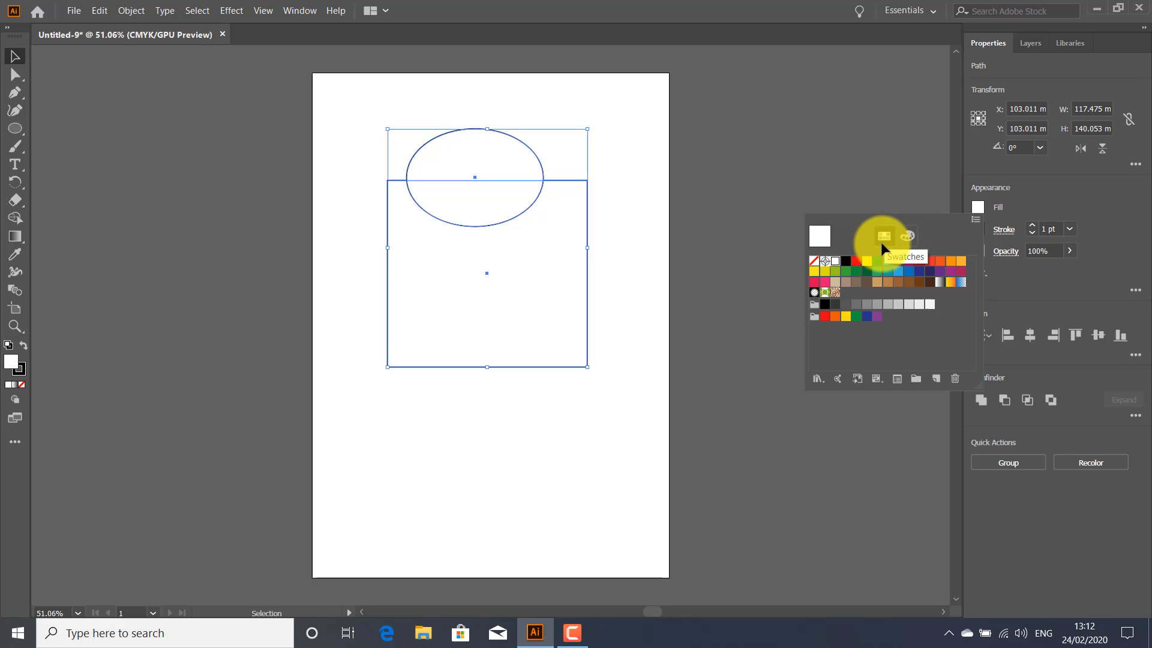
click(834, 273)
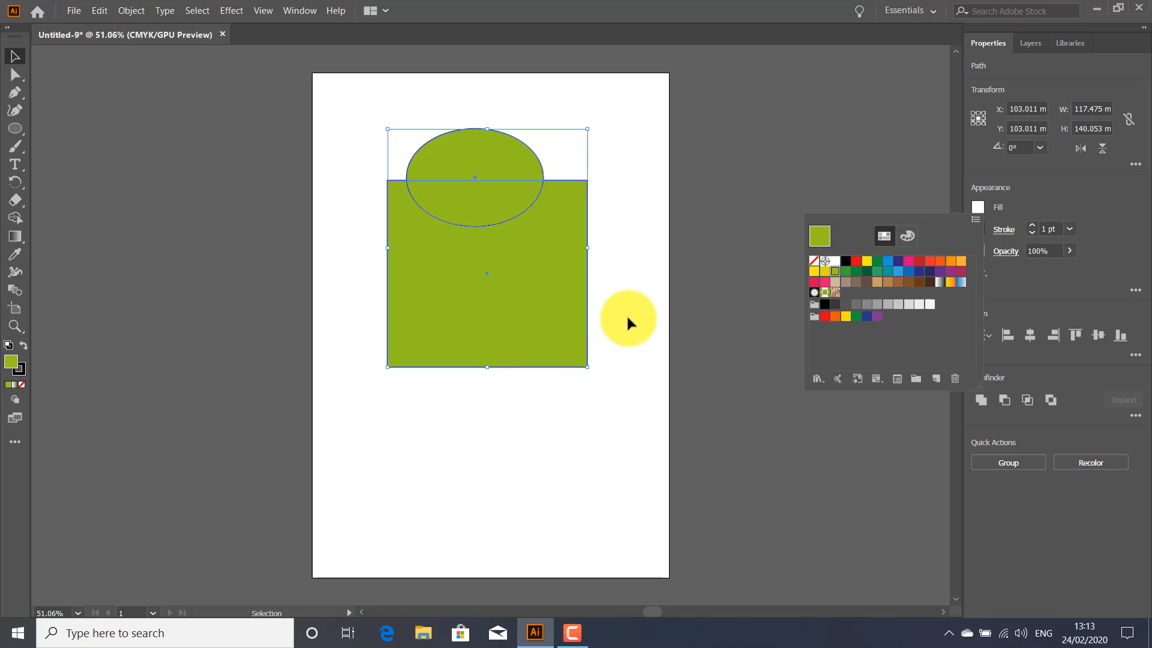
click(562, 457)
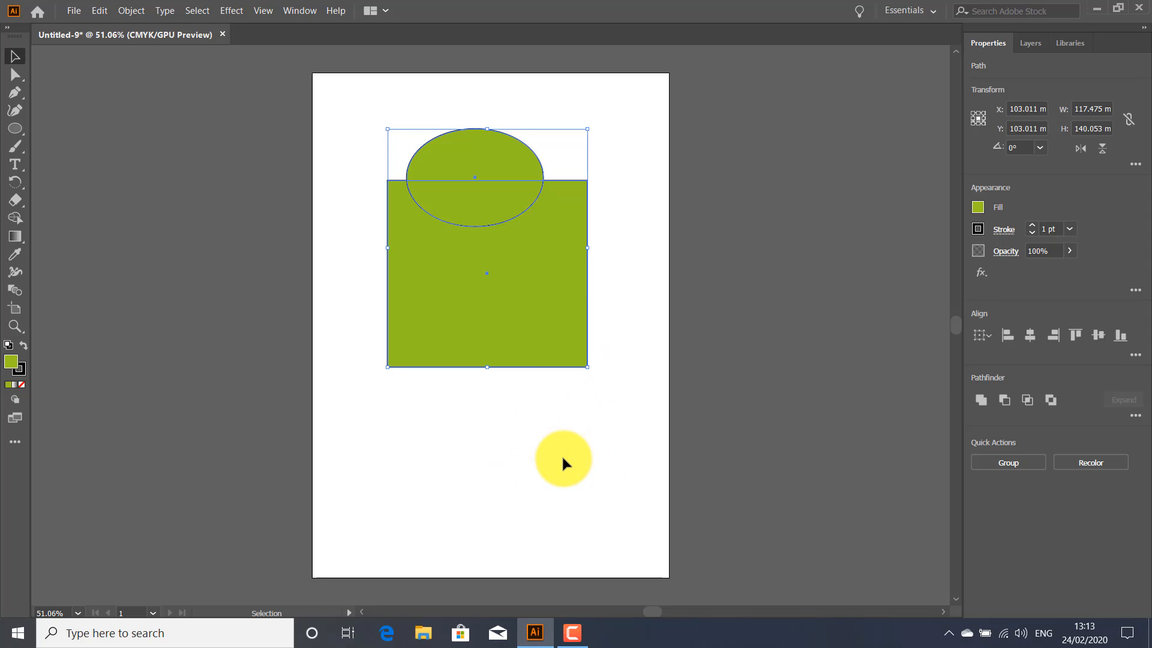
Deselect both shapes and move only the rectangle down, clear of the ellipse, to about X 105 mm, Y 194 mm
click(563, 459)
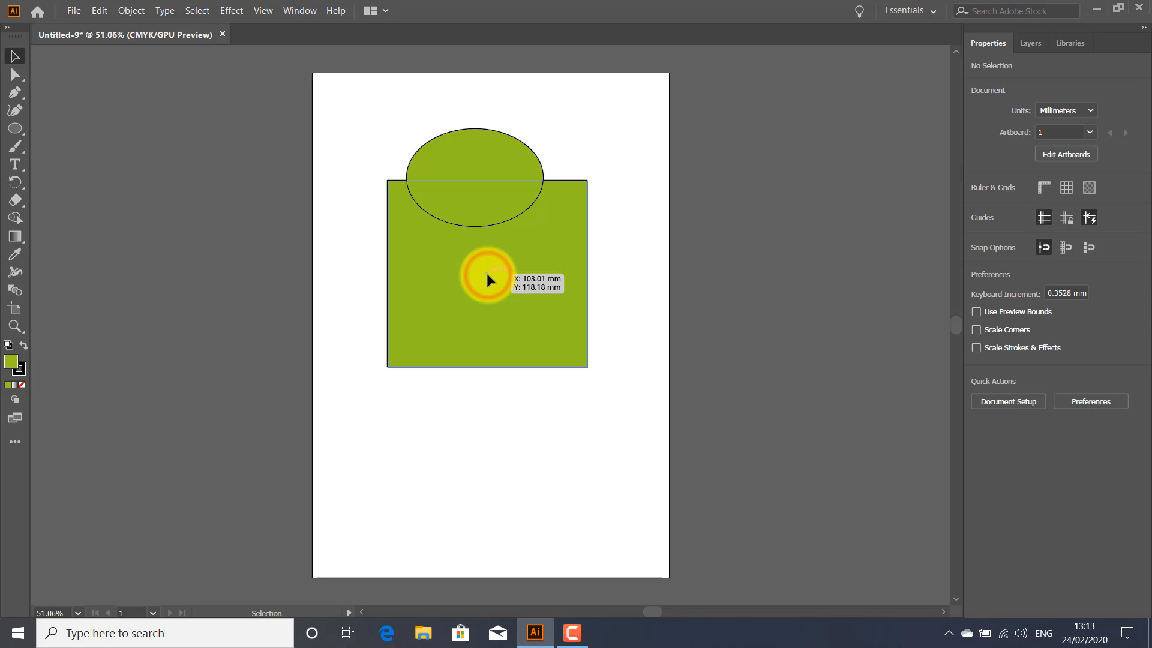
drag(487, 274, 489, 405)
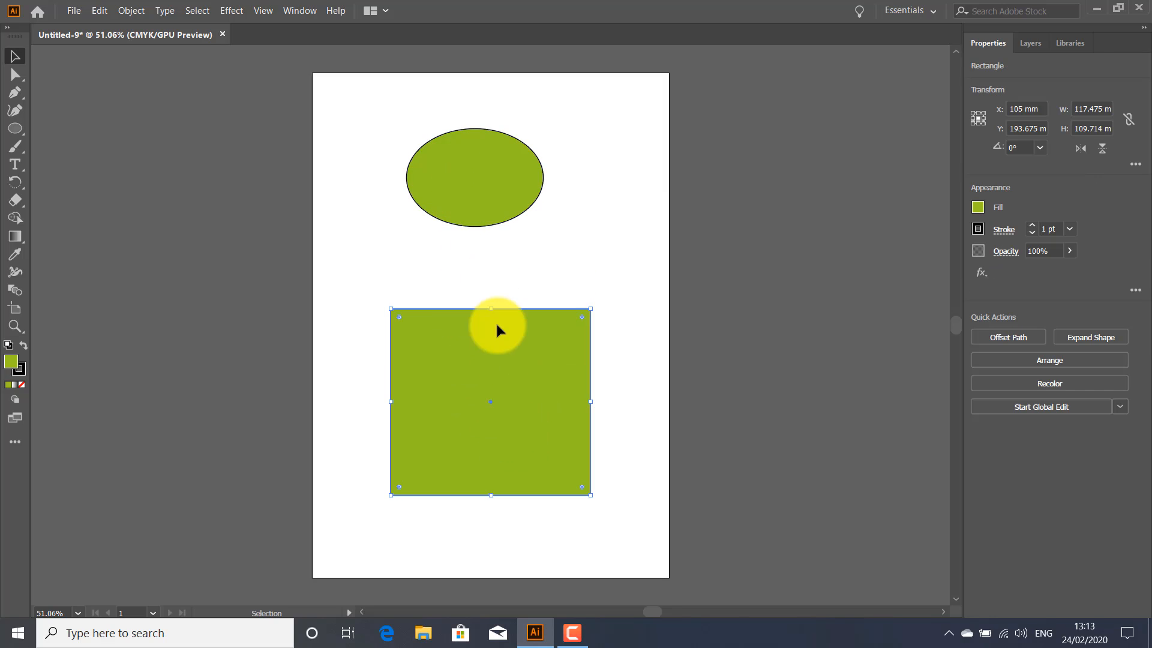
Fill the ellipse alone with the light blue swatch
click(477, 182)
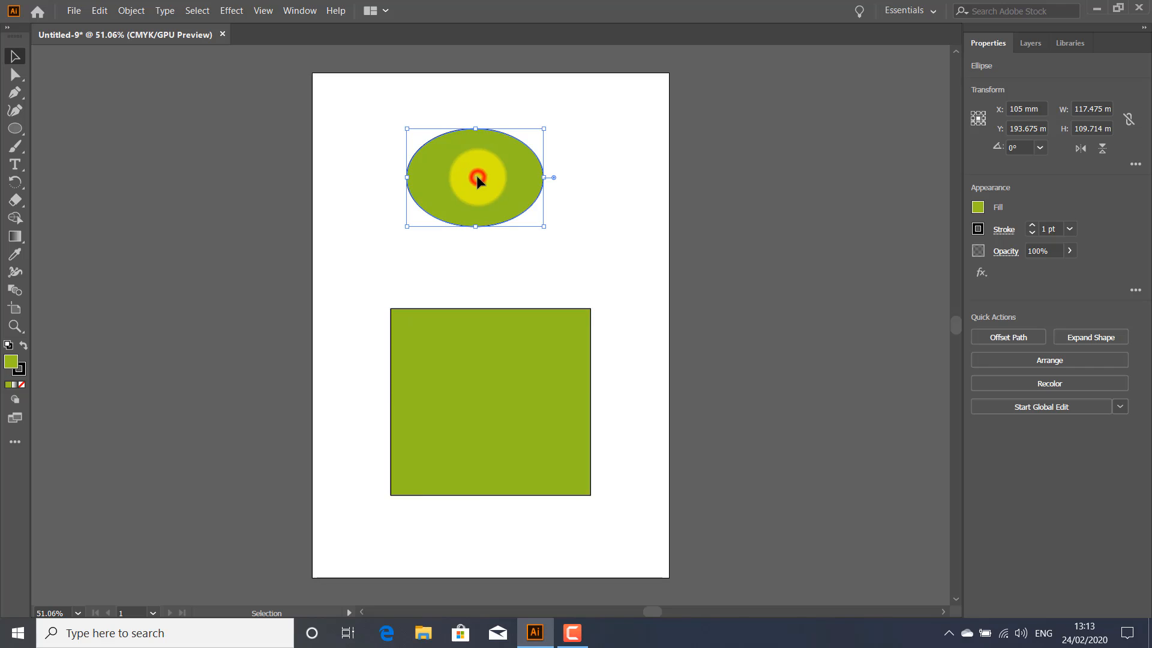
click(978, 207)
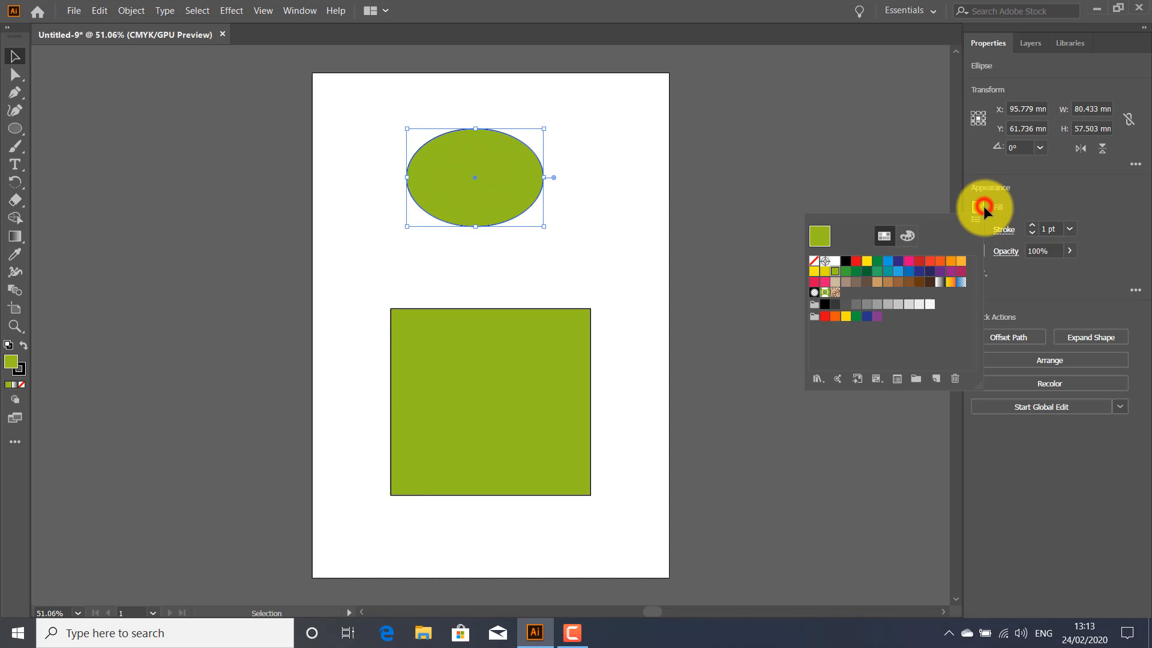
click(899, 271)
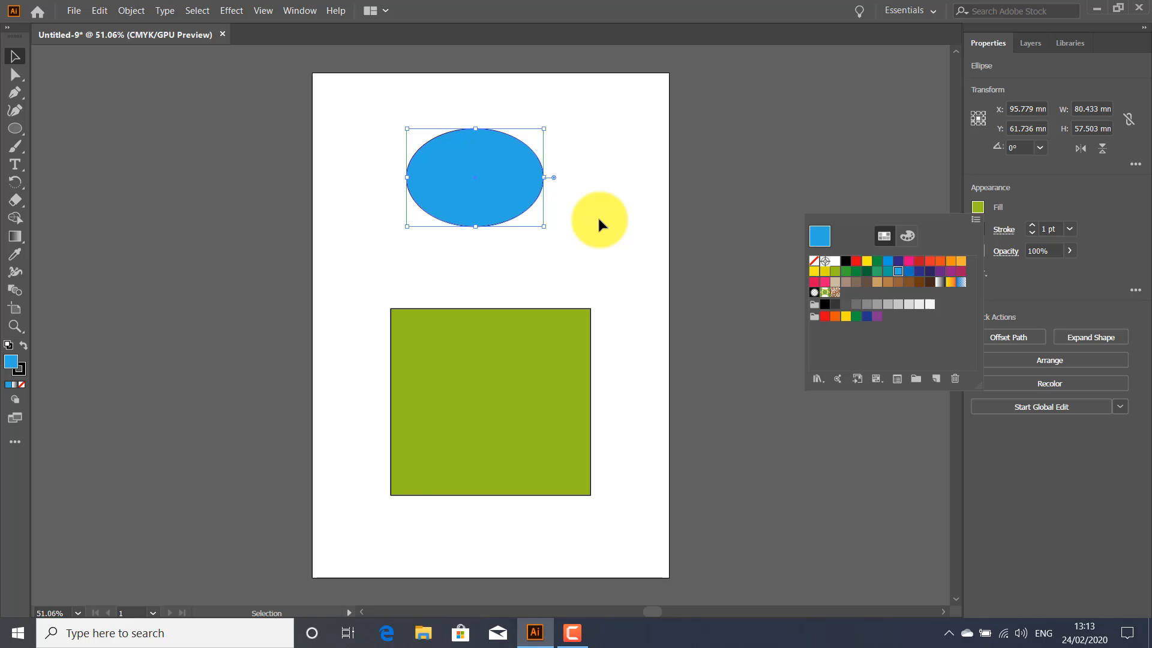
Fill the rectangle alone with an orange swatch and close the swatch list
click(492, 398)
click(503, 367)
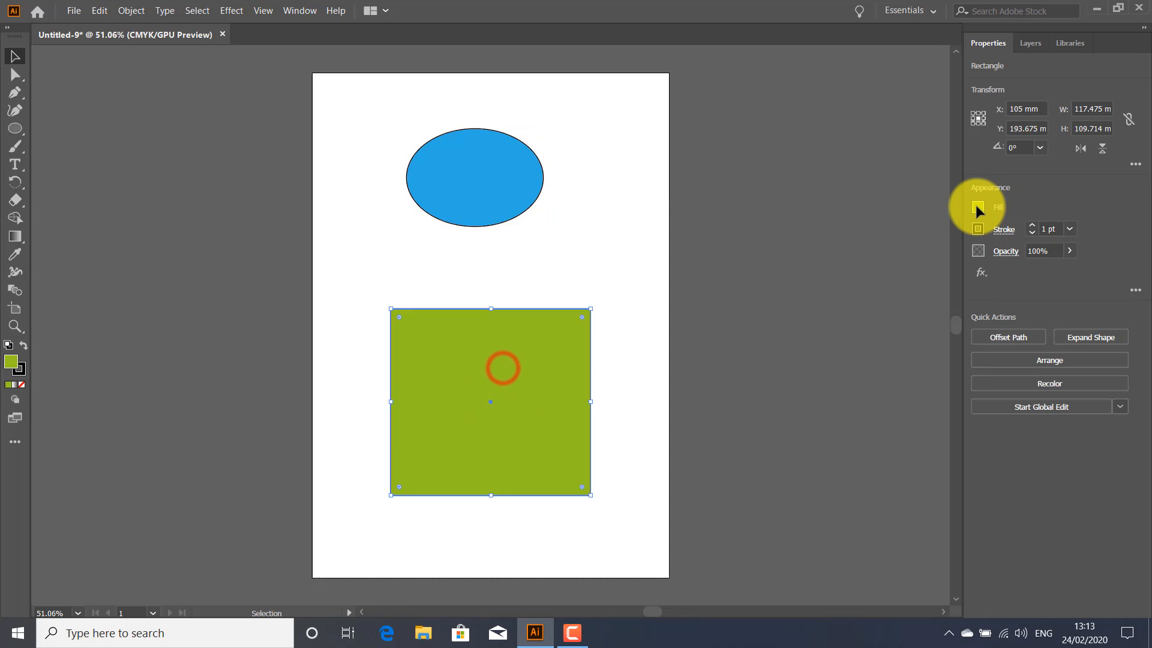
click(976, 207)
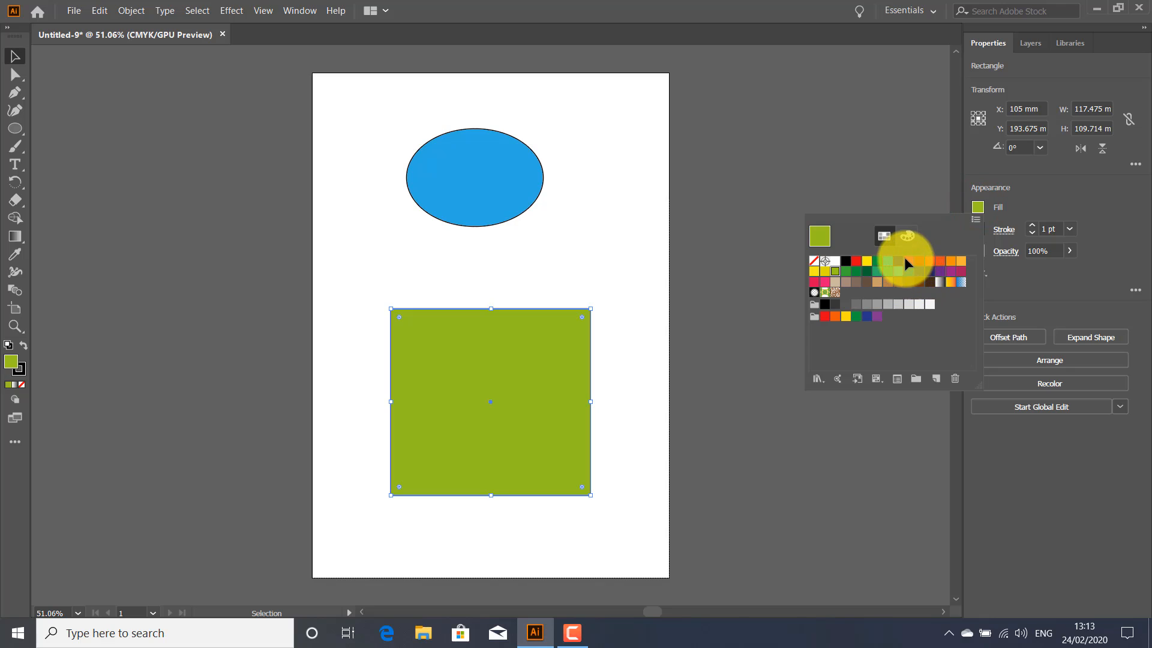
click(950, 260)
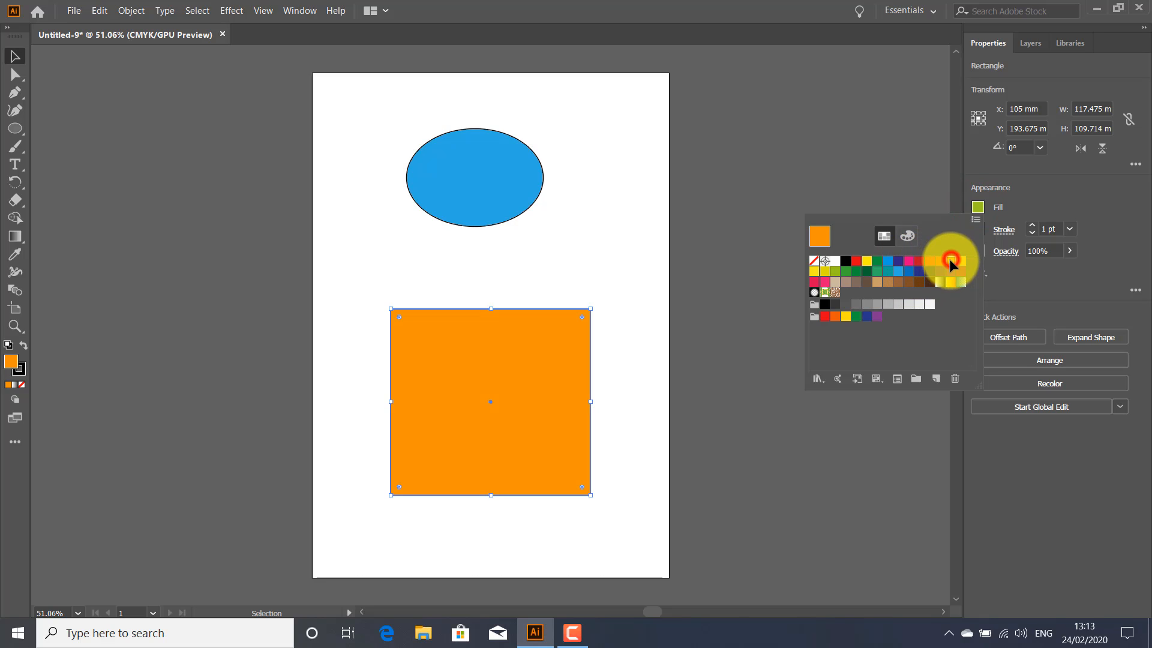
click(607, 188)
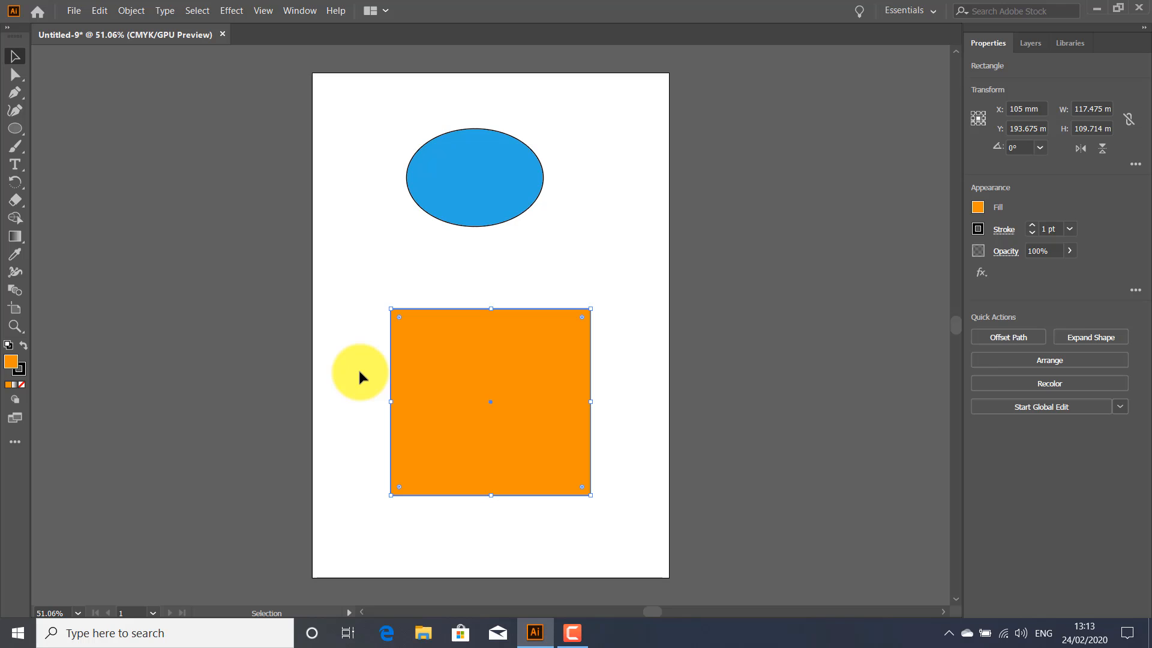
Show the Align panel and deselect the rectangle
click(309, 8)
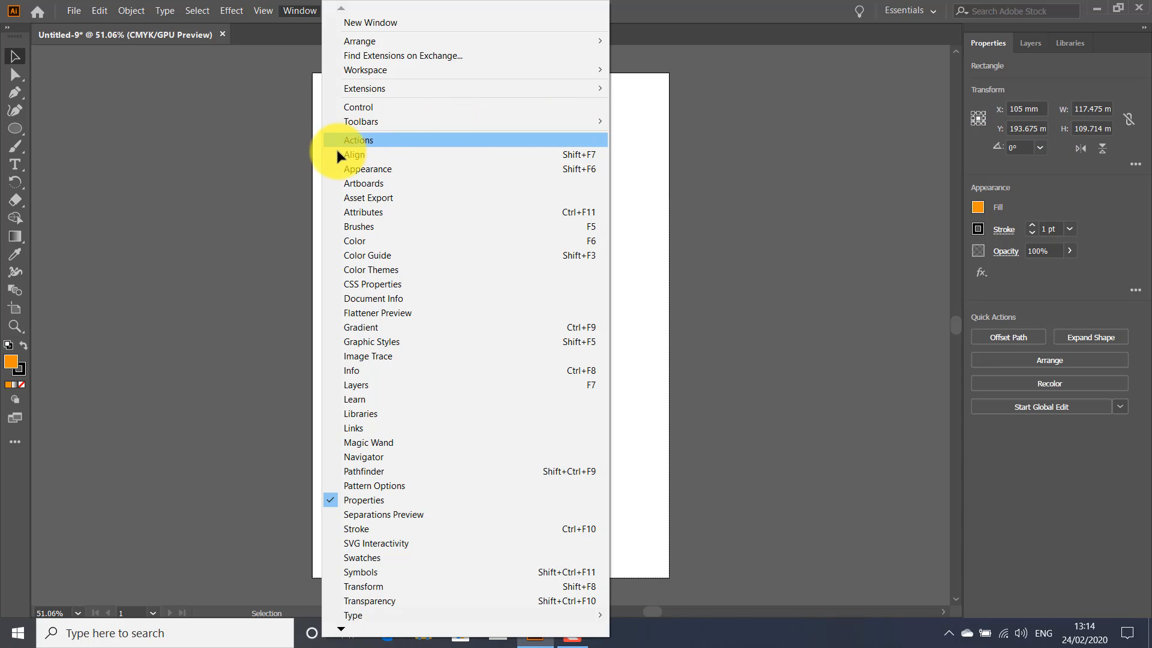
click(356, 155)
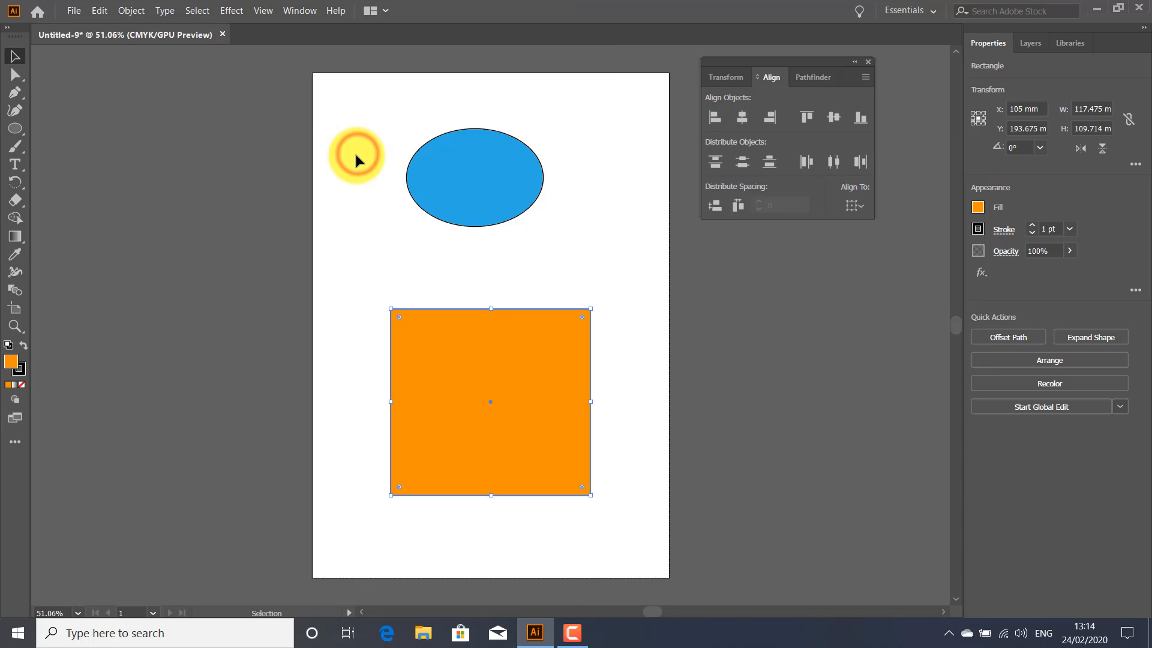
click(304, 10)
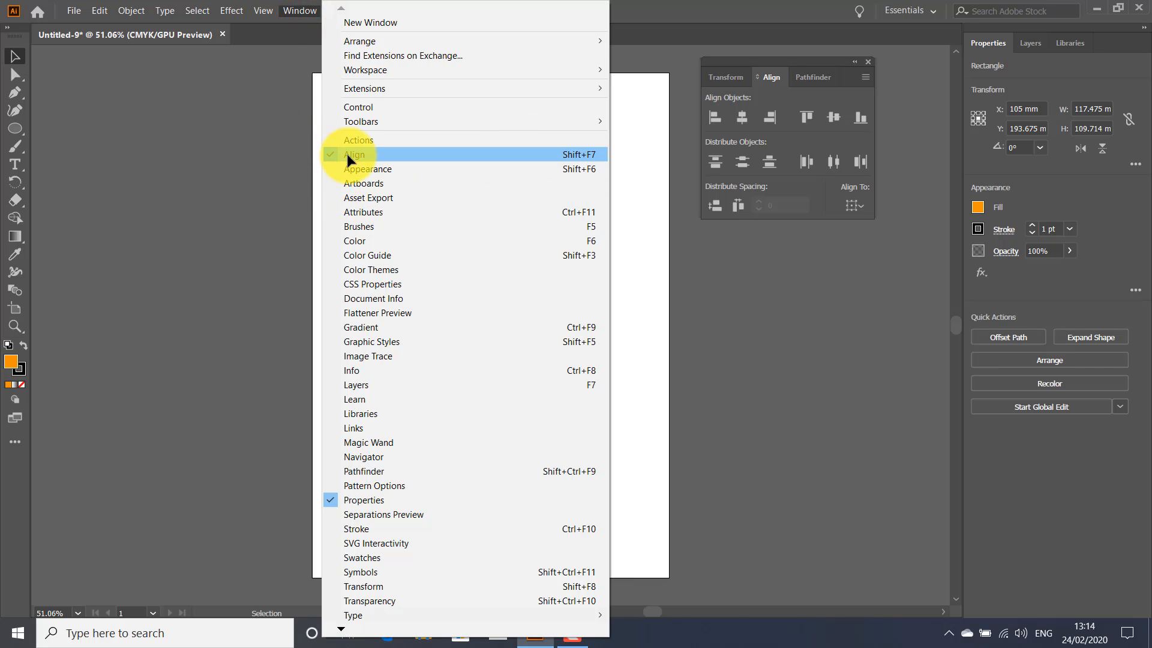
click(795, 292)
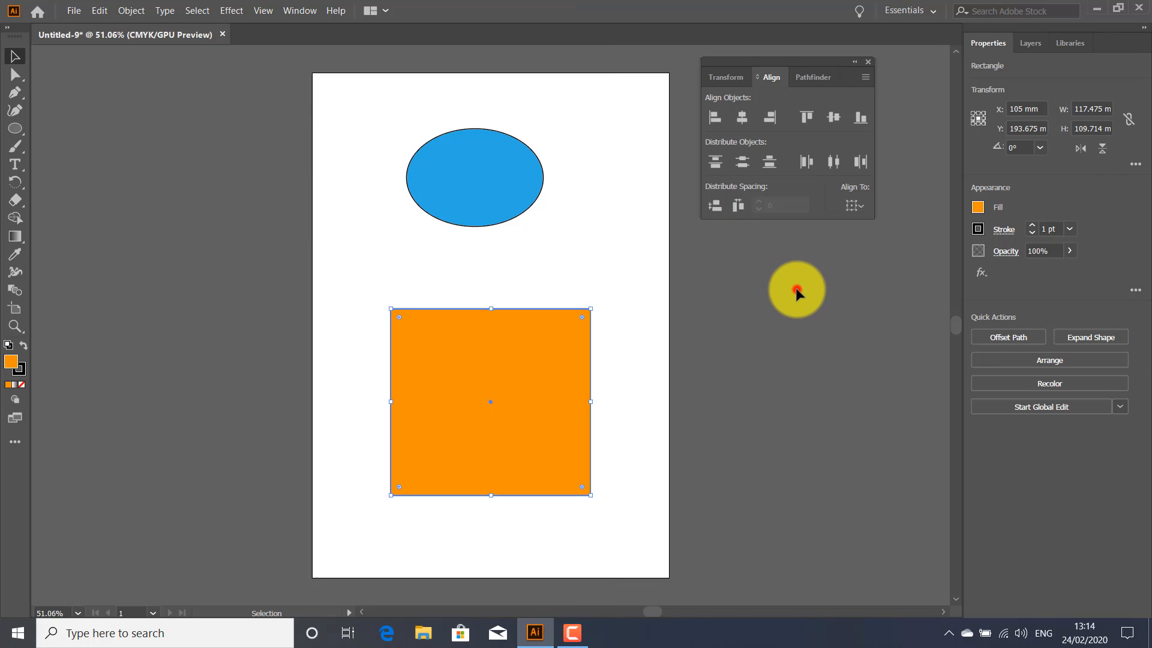
click(796, 293)
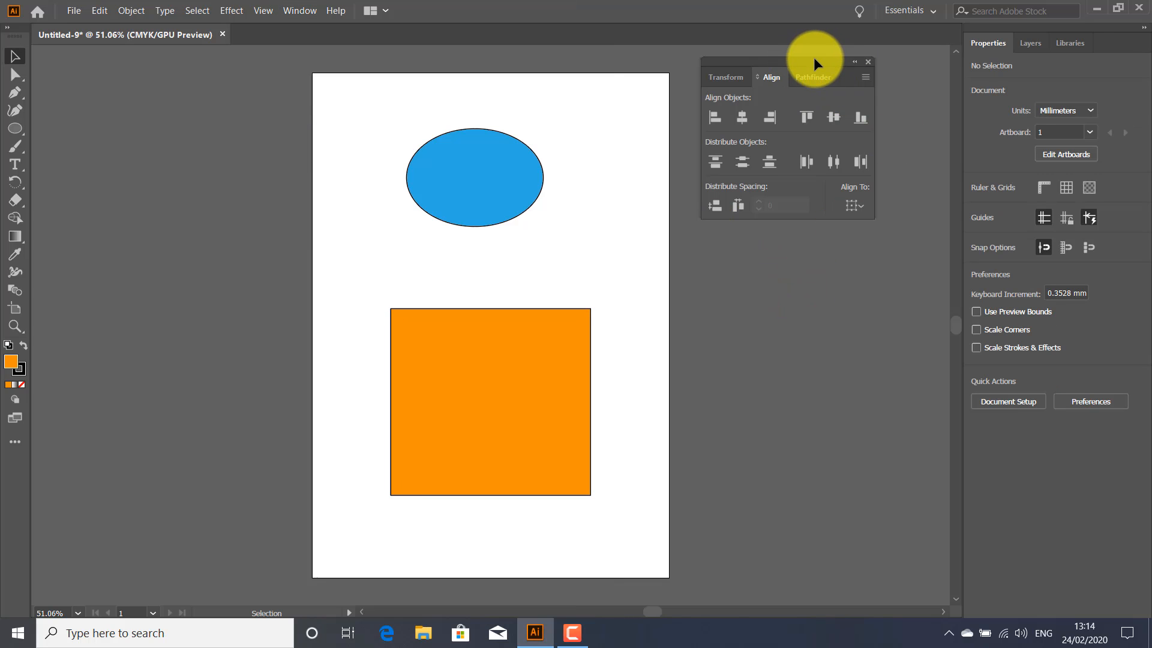
Shift the floating panel group slightly and examine its Transform, Align and Pathfinder options, ending on Align
drag(813, 57, 826, 105)
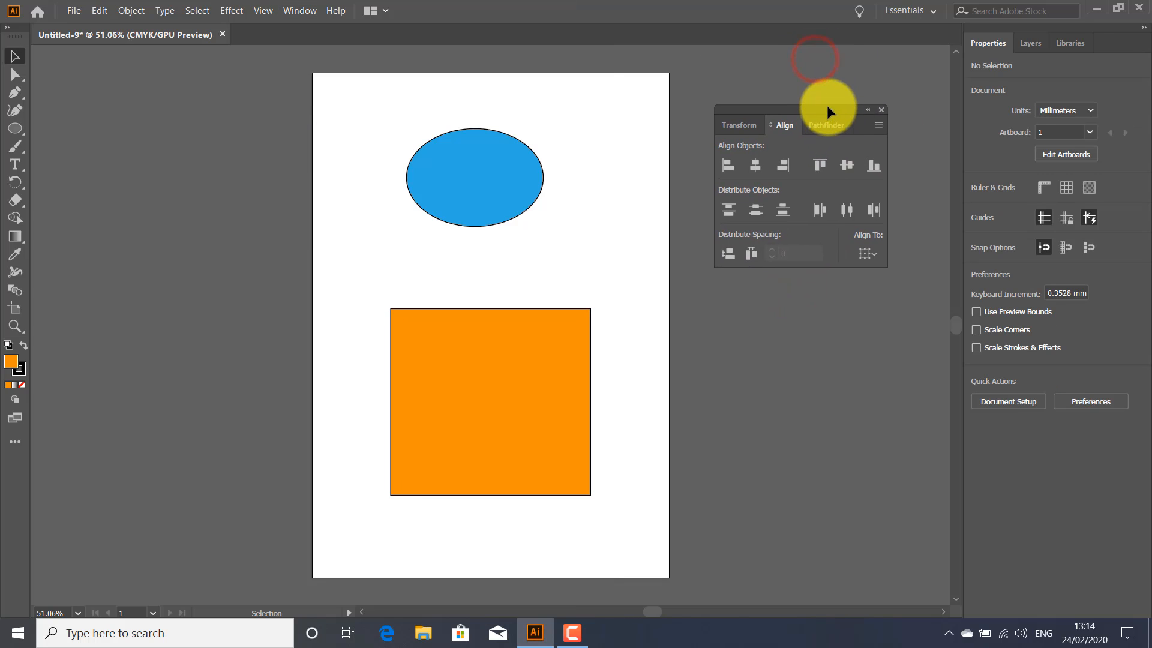
click(739, 125)
click(783, 125)
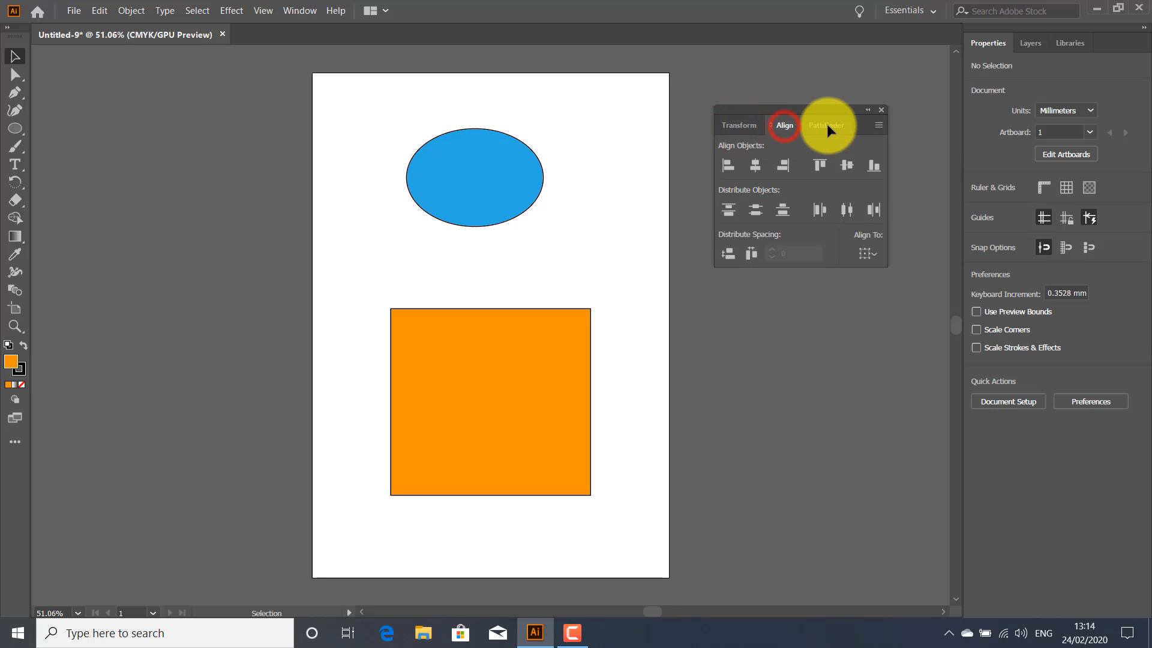
click(827, 125)
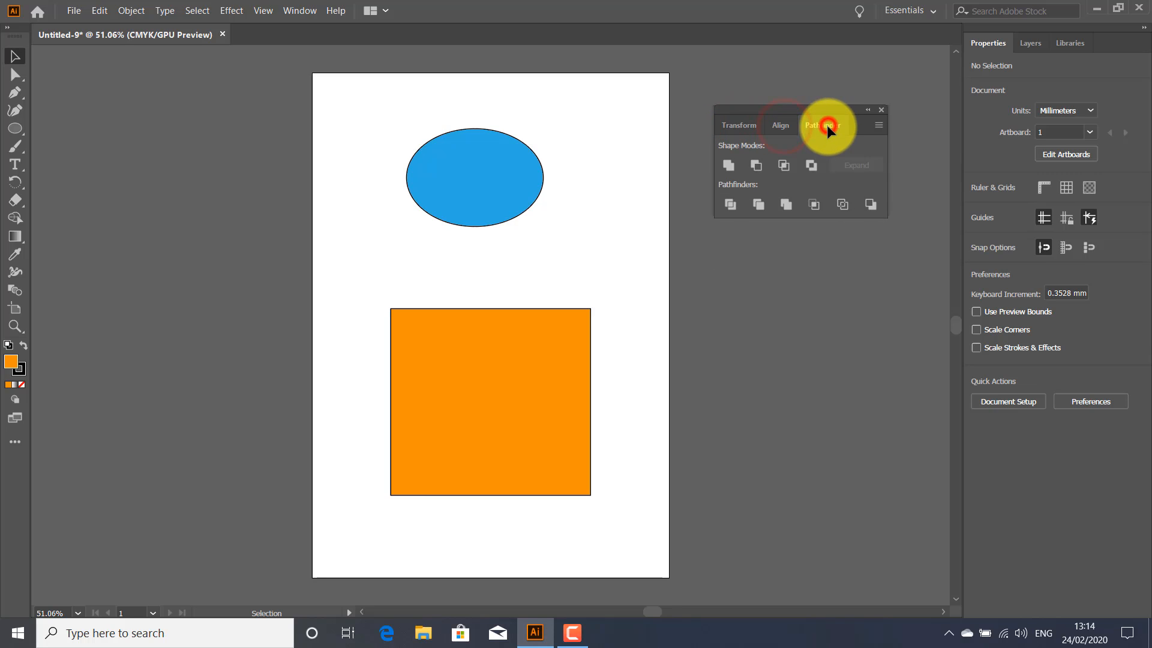
click(870, 108)
click(772, 108)
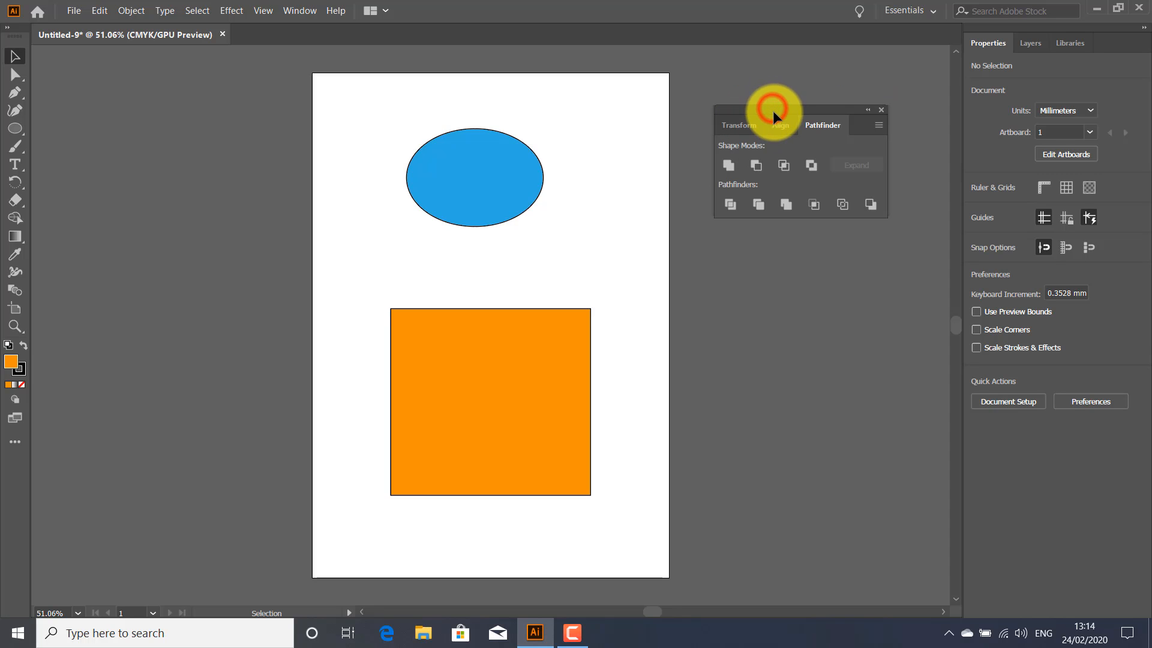
click(779, 123)
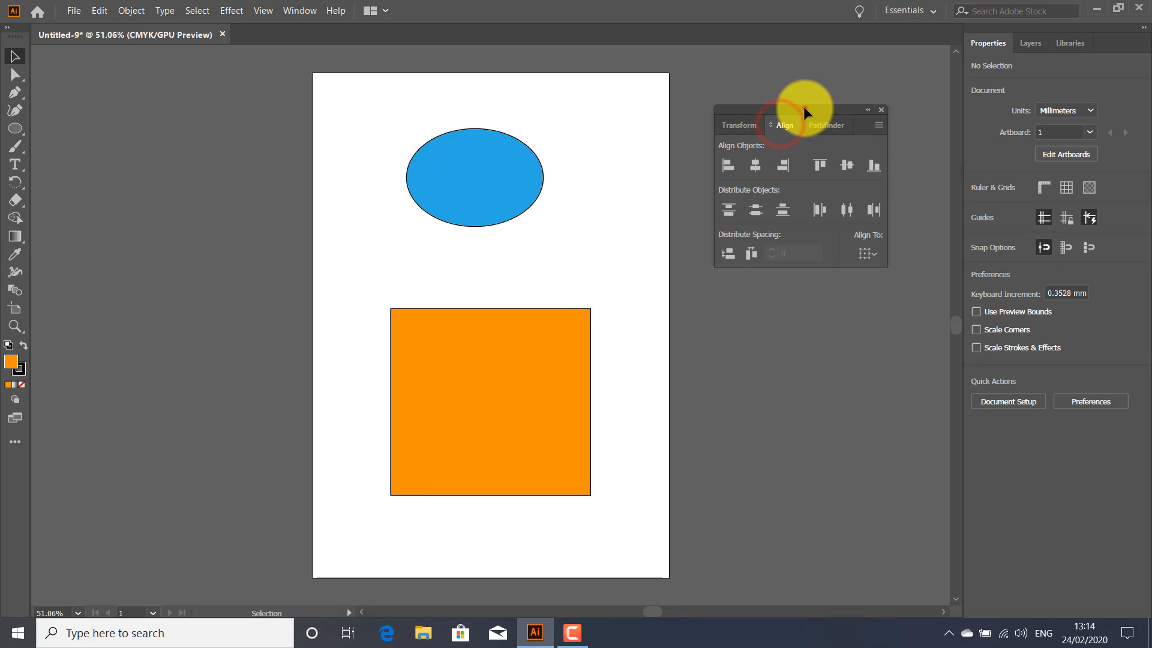
Move the floating panel group beside the toolbar and dock its Align panel with Properties, Layers and Libraries
drag(805, 109, 179, 81)
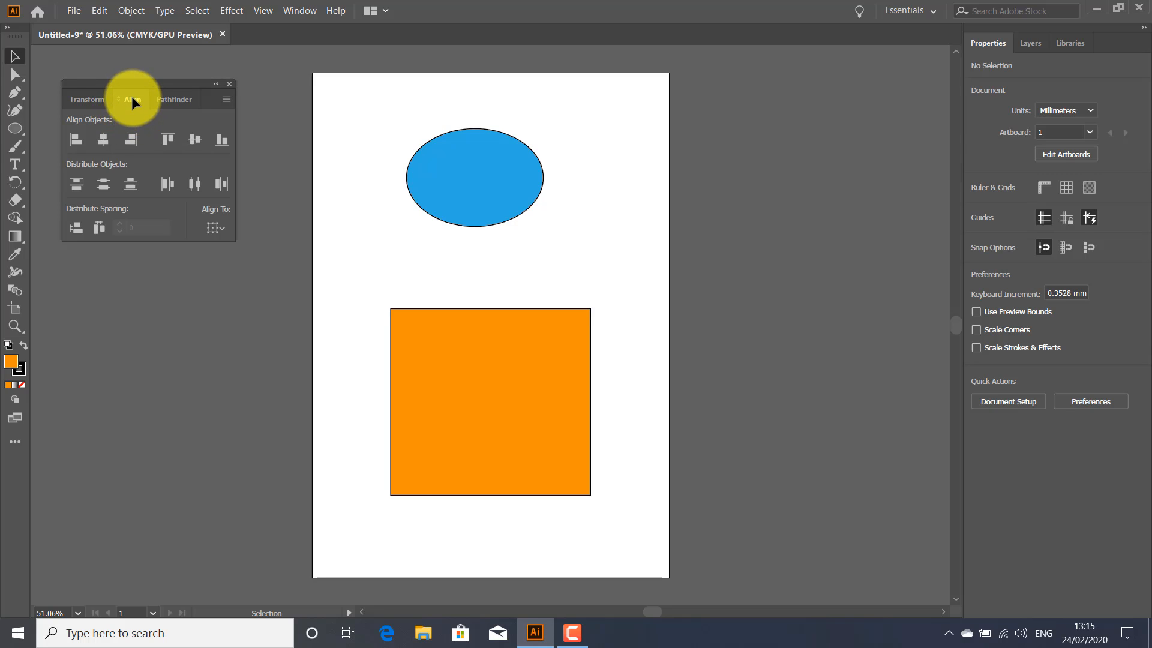
drag(131, 100, 990, 53)
drag(984, 51, 985, 52)
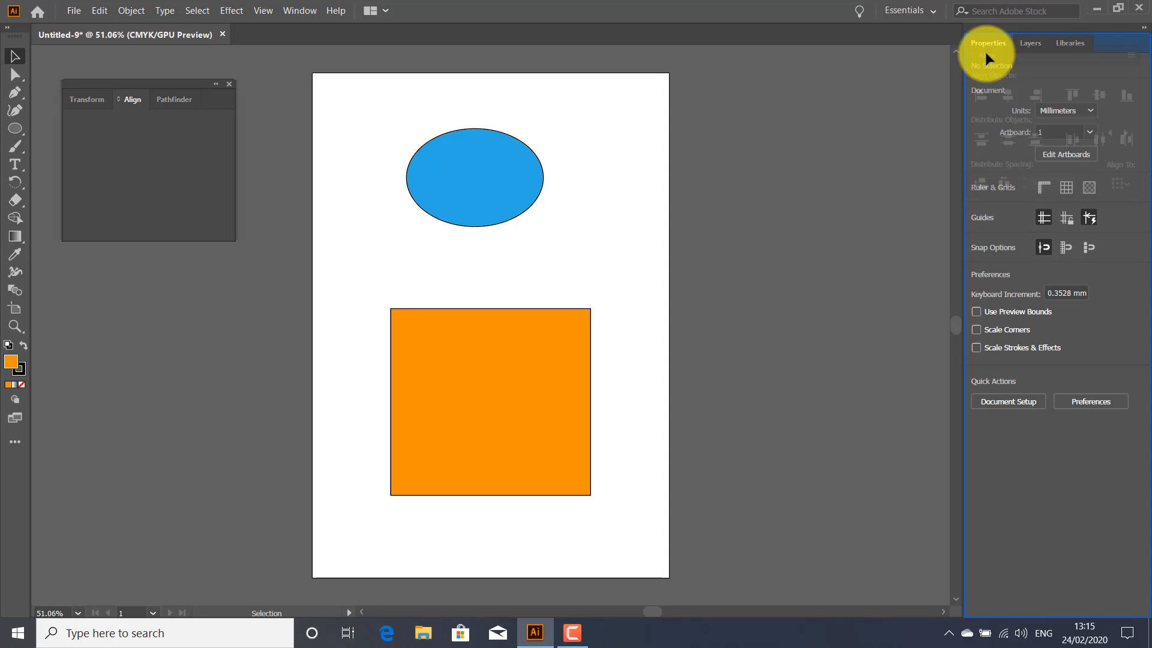
drag(985, 51, 1004, 49)
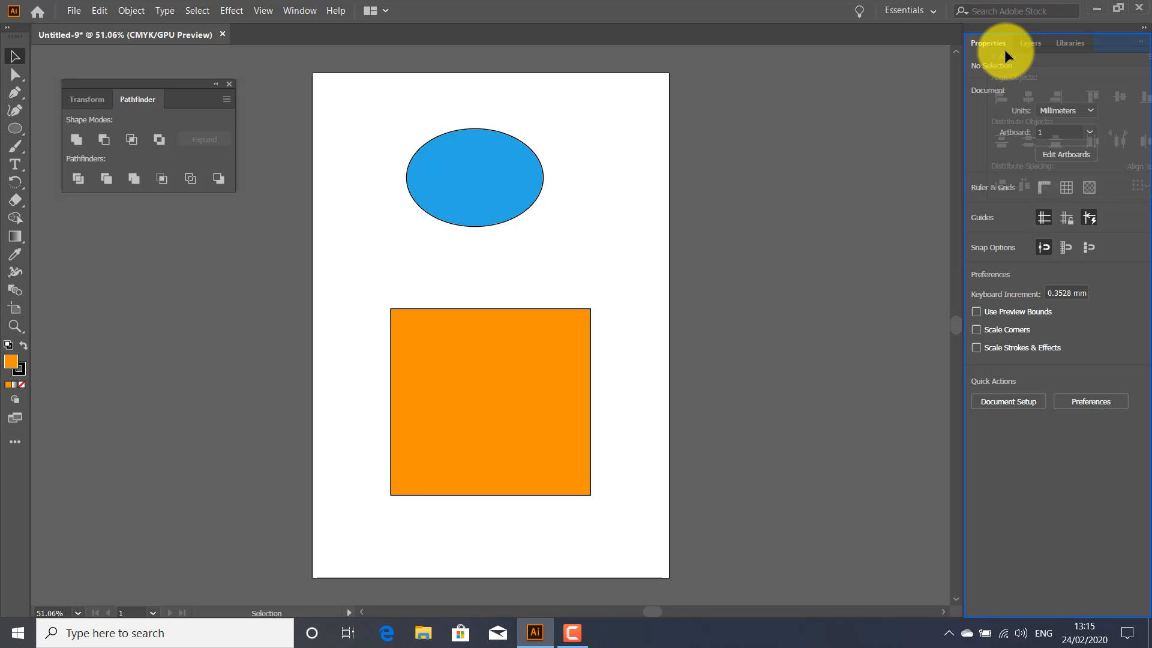
drag(1004, 49, 1002, 49)
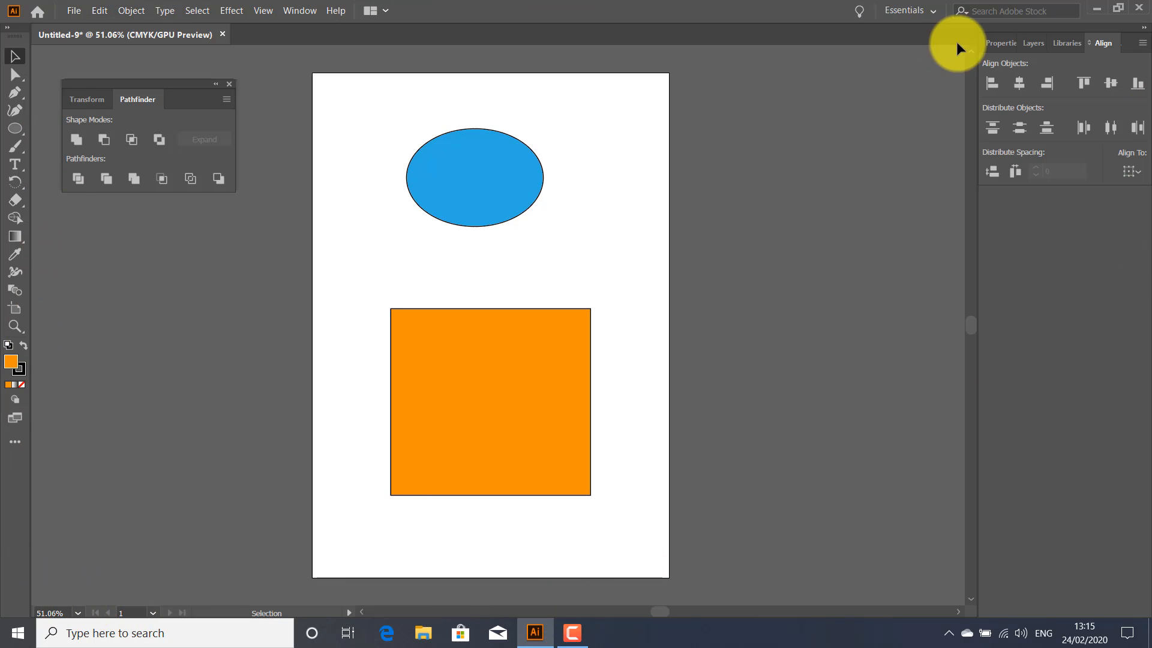
Reset the Essentials workspace to its default panel layout
click(937, 11)
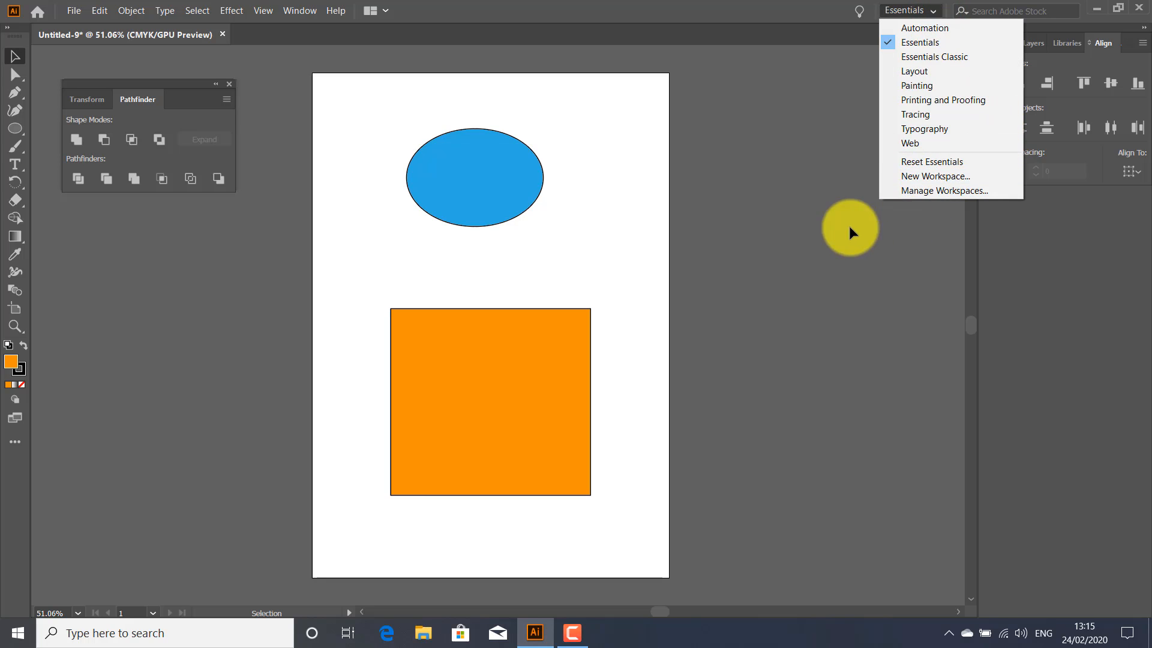
click(930, 162)
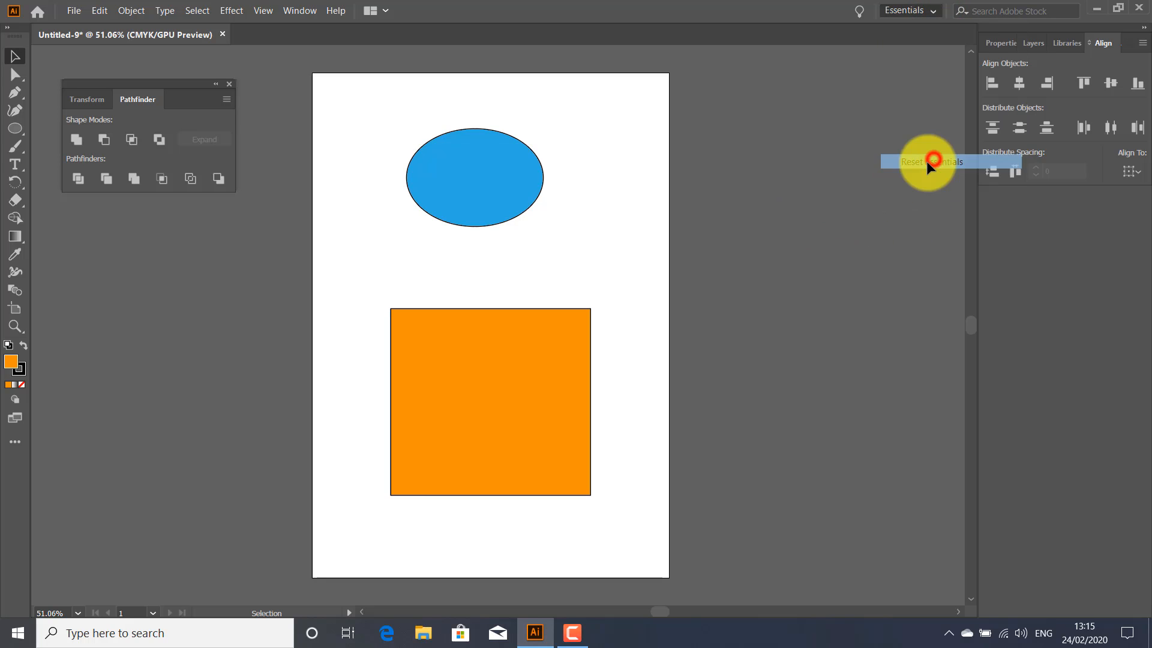